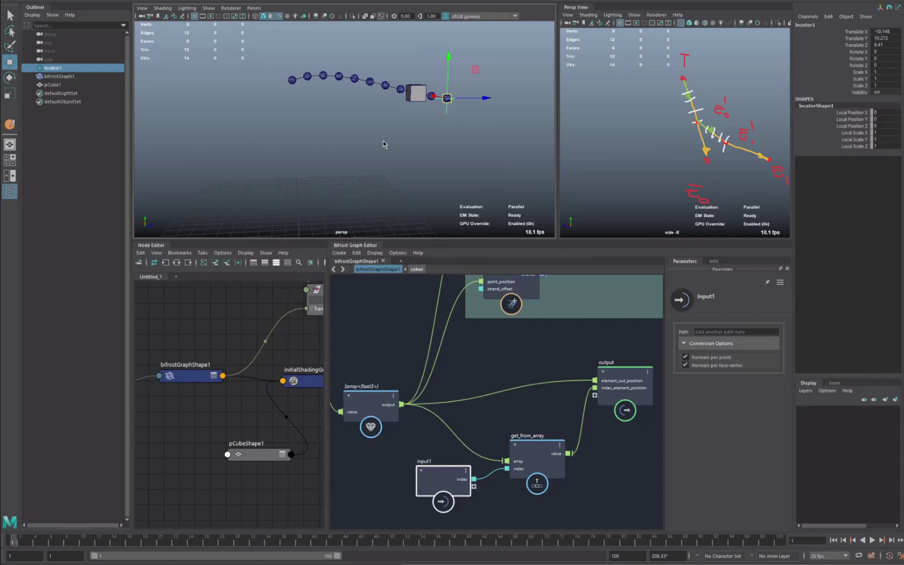
- Move locator1 freely through the perspective view to test how the joint chain follows it
{"action": "middle_click_drag", "start_coordinate": [364, 164], "coordinate": [353, 174]}
{"action": "left_click", "coordinate": [456, 150]}
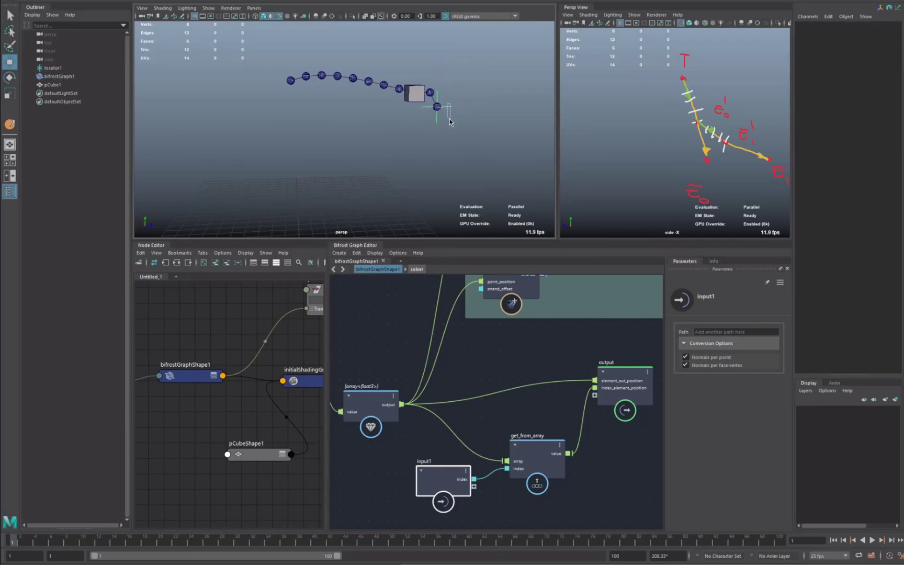
{"action": "left_click", "coordinate": [439, 109]}
{"action": "middle_click_drag", "start_coordinate": [438, 109], "coordinate": [240, 118]}
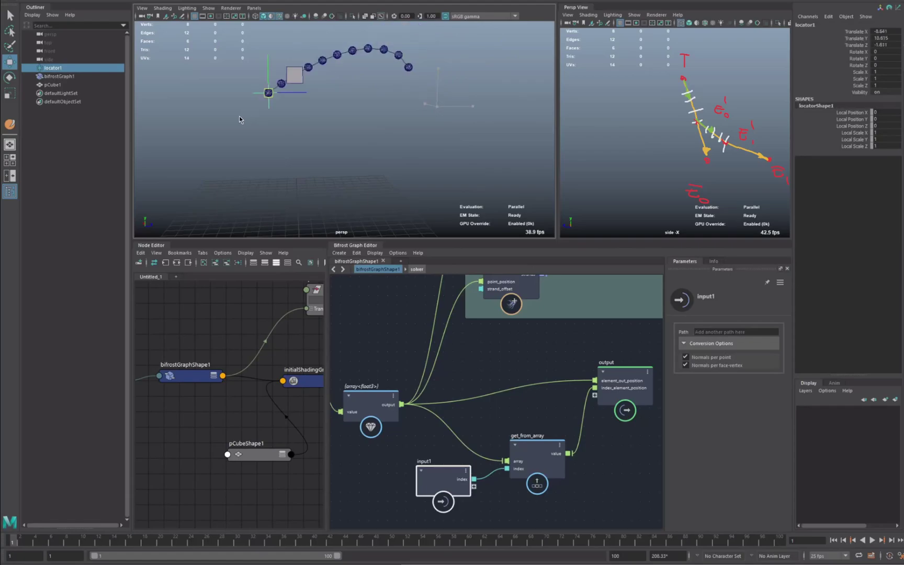
- Hide the pCube1 object
{"action": "left_click", "coordinate": [73, 85]}
{"action": "key", "text": "ctrl+h"}
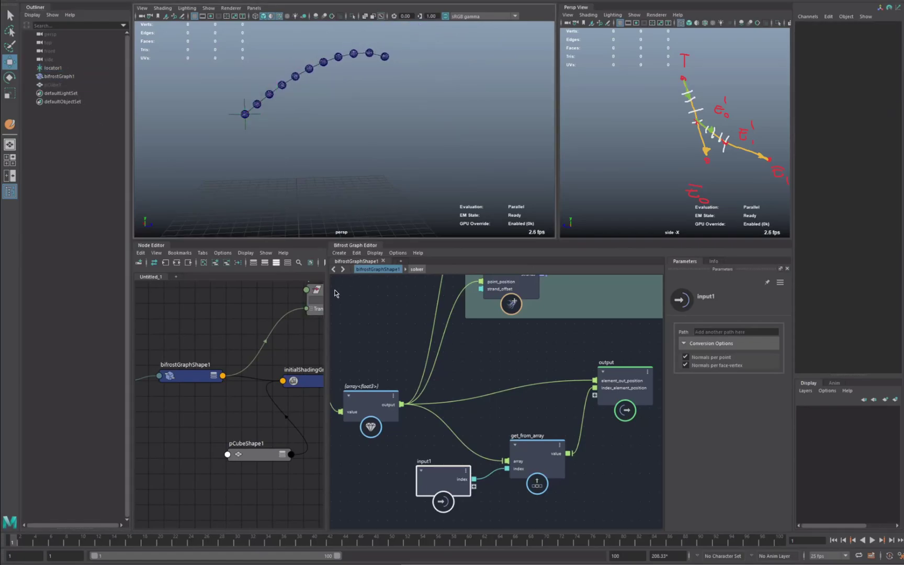
- Widen the Bifrost Graph Editor and move the nodes from input through build_array away from the array<float3> value node
{"action": "left_click_drag", "start_coordinate": [427, 306], "coordinate": [288, 340]}
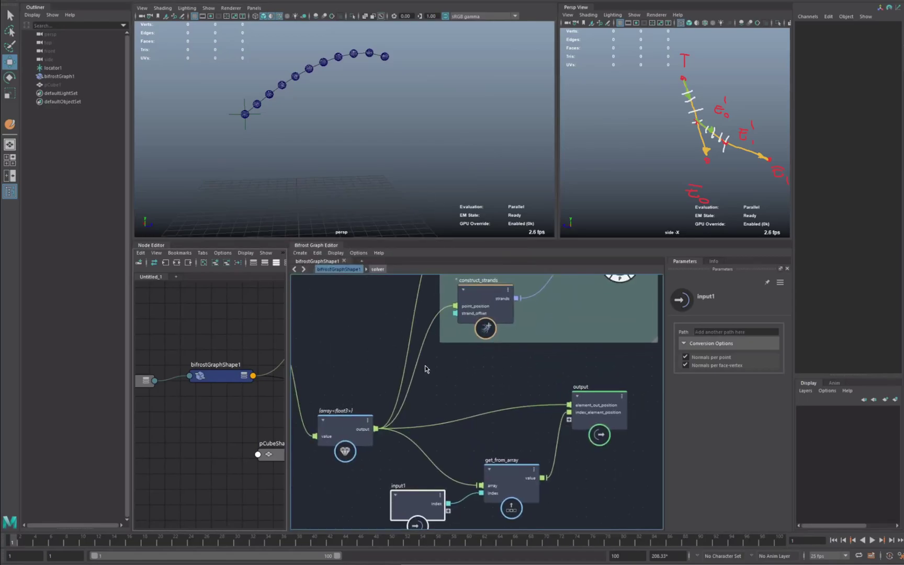
{"action": "scroll", "coordinate": [473, 397], "scroll_direction": "down", "scroll_amount": 3}
{"action": "middle_click_drag", "start_coordinate": [533, 380], "coordinate": [685, 361], "text": "alt"}
{"action": "middle_click_drag", "start_coordinate": [407, 333], "coordinate": [502, 347], "text": "alt"}
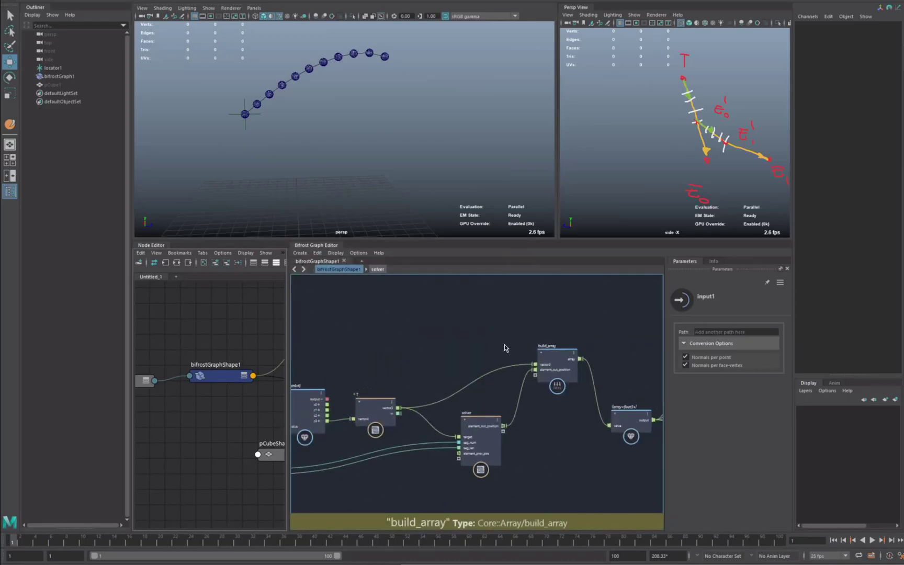
{"action": "scroll", "coordinate": [501, 345], "scroll_direction": "down", "scroll_amount": 3}
{"action": "left_click_drag", "start_coordinate": [366, 338], "coordinate": [570, 460]}
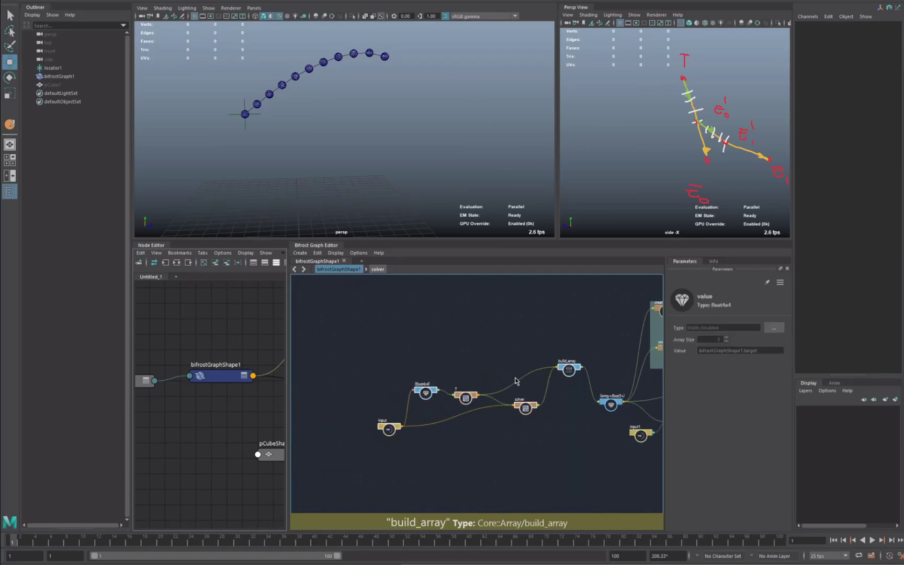
{"action": "left_click_drag", "start_coordinate": [566, 367], "coordinate": [514, 378]}
{"action": "left_click", "coordinate": [496, 318]}
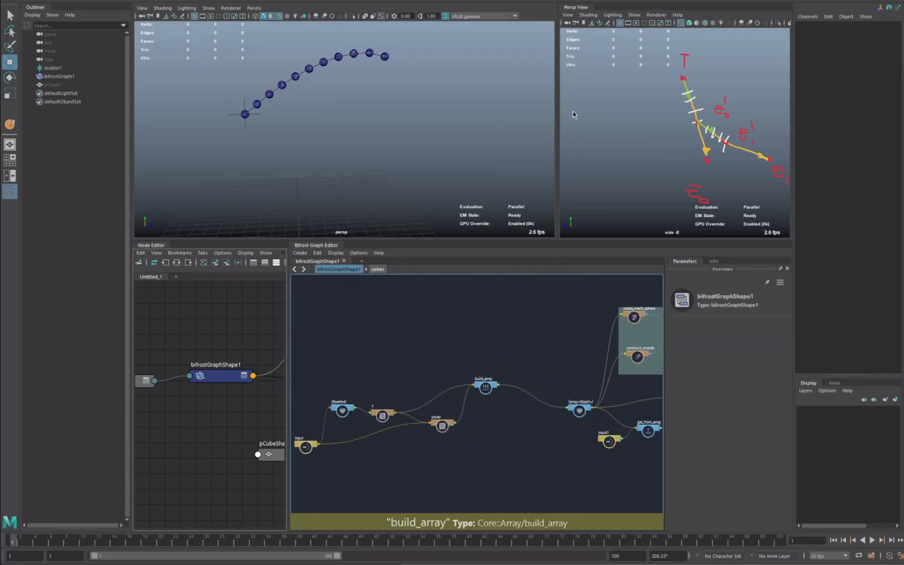
- Widen the side view and move the existing vector sketch out of it
{"action": "left_click_drag", "start_coordinate": [558, 111], "coordinate": [520, 111]}
{"action": "left_click", "coordinate": [595, 145]}
{"action": "mouse_move", "coordinate": [691, 146]}
{"action": "left_mouse_down"}
{"action": "mouse_move", "coordinate": [828, 127]}
{"action": "mouse_move", "coordinate": [813, 121]}
{"action": "left_mouse_up"}
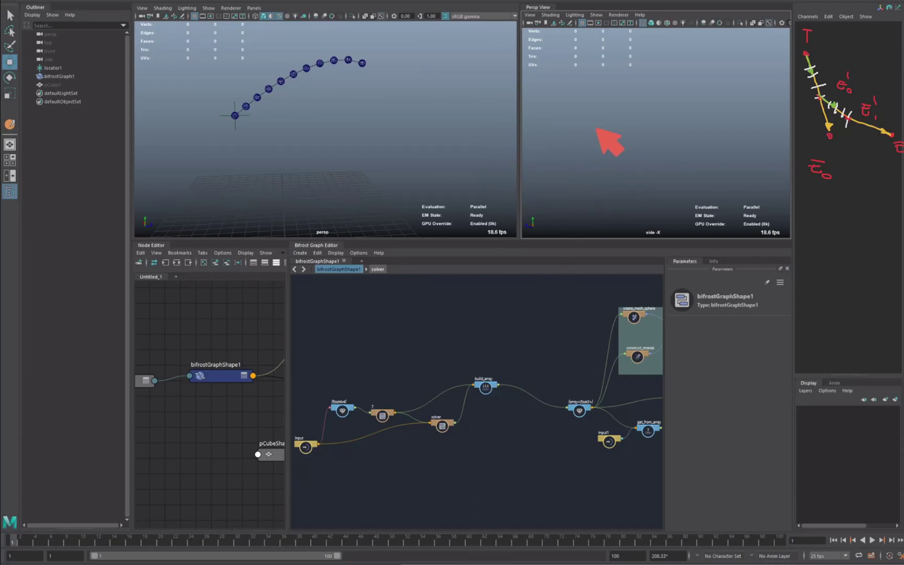
- Sketch a red horizontal plane line in the side view, with blue point P0 above, P1 below and a dashed line between them
{"action": "left_click_drag", "start_coordinate": [594, 144], "coordinate": [737, 143]}
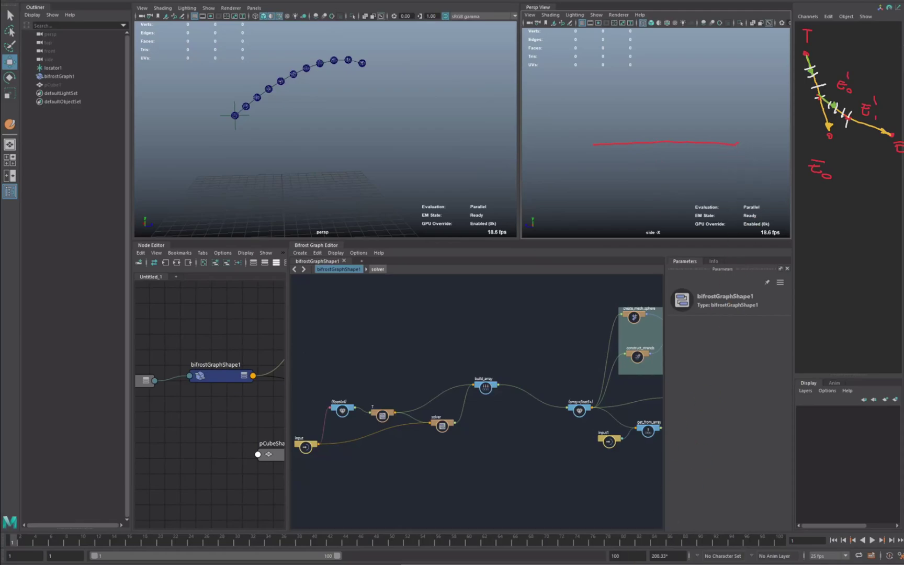
{"action": "left_click_drag", "start_coordinate": [688, 48], "coordinate": [690, 54]}
{"action": "left_click_drag", "start_coordinate": [695, 57], "coordinate": [696, 58]}
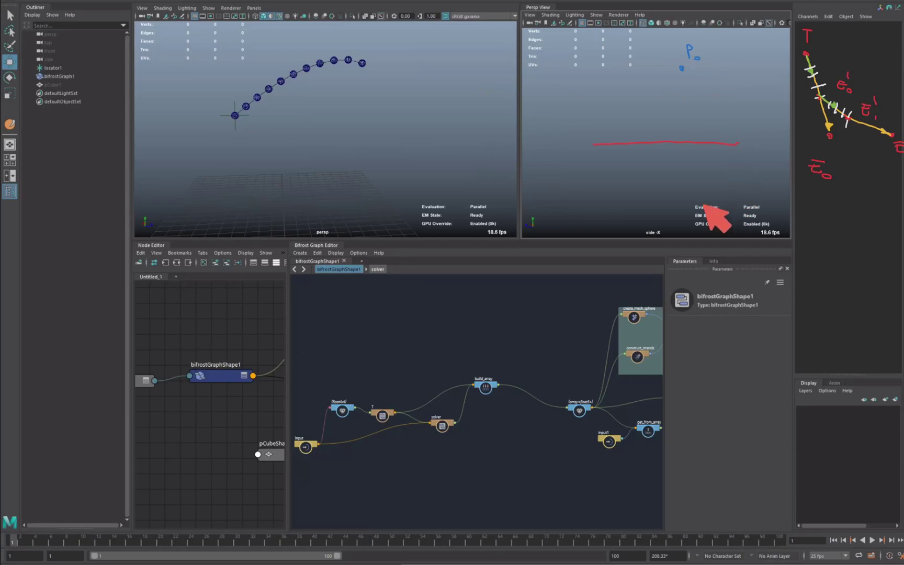
{"action": "mouse_move", "coordinate": [689, 185]}
{"action": "left_mouse_down"}
{"action": "mouse_move", "coordinate": [707, 203]}
{"action": "mouse_move", "coordinate": [705, 194]}
{"action": "left_mouse_up"}
{"action": "left_click_drag", "start_coordinate": [715, 203], "coordinate": [716, 208]}
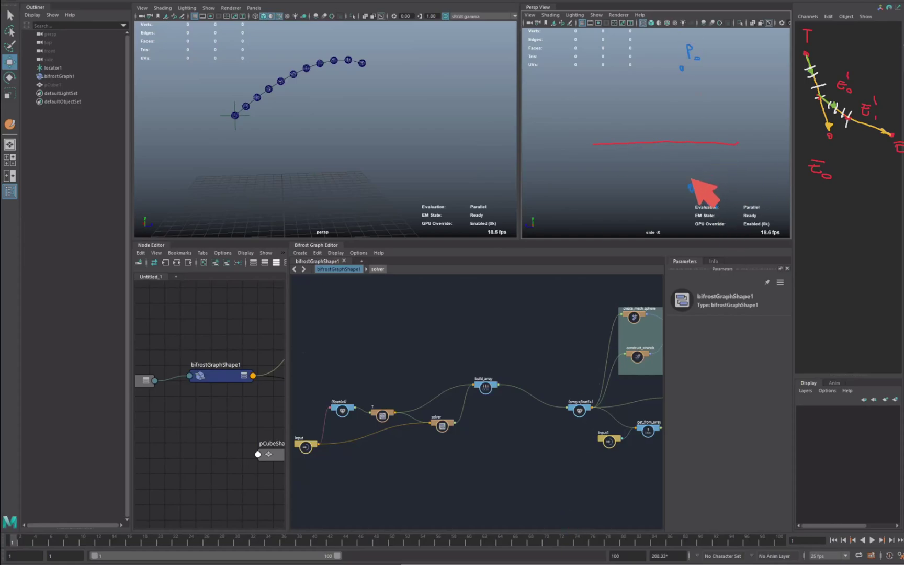
{"action": "left_click_drag", "start_coordinate": [690, 181], "coordinate": [682, 79]}
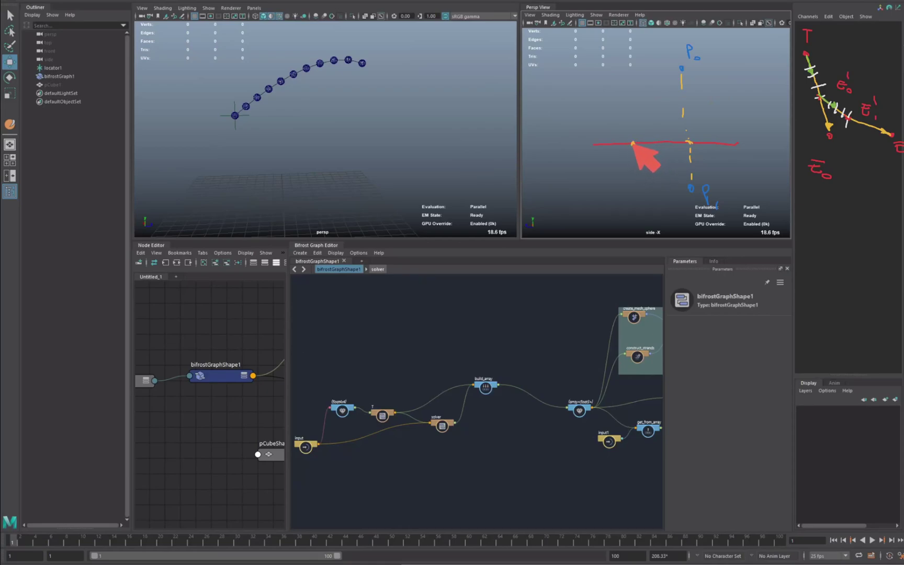
- Mark point Pc on the red line and draw pink vectors from it to P0 and P1
{"action": "left_click", "coordinate": [633, 143]}
{"action": "left_click_drag", "start_coordinate": [607, 135], "coordinate": [619, 139]}
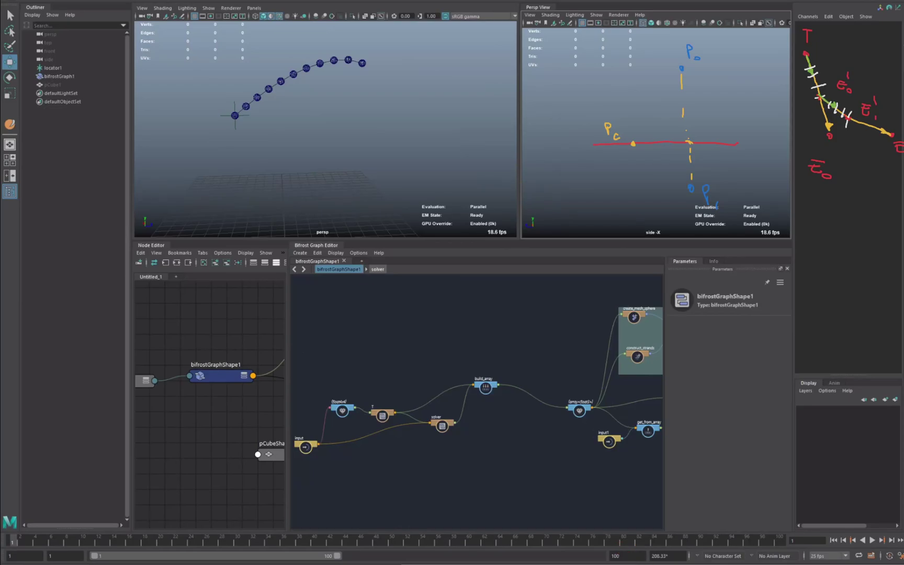
{"action": "left_click_drag", "start_coordinate": [634, 141], "coordinate": [673, 68]}
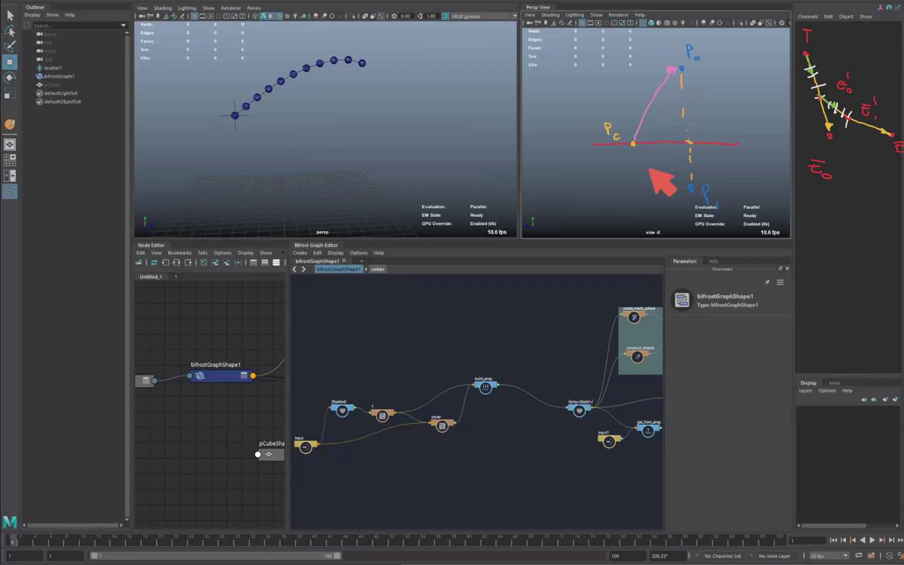
{"action": "left_click_drag", "start_coordinate": [635, 143], "coordinate": [686, 188]}
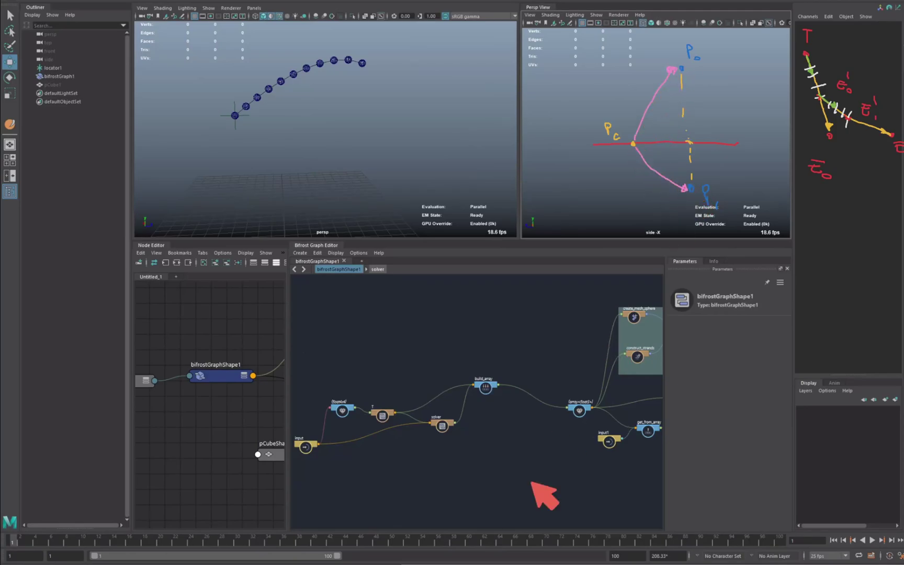
- Draw a yellow normal upward from Pc, add green dashed projections from P0 and P1, and mark the two sides plus and minus
{"action": "mouse_move", "coordinate": [633, 141]}
{"action": "left_mouse_down"}
{"action": "mouse_move", "coordinate": [623, 50]}
{"action": "mouse_move", "coordinate": [636, 63]}
{"action": "mouse_move", "coordinate": [627, 69]}
{"action": "mouse_move", "coordinate": [610, 41]}
{"action": "mouse_move", "coordinate": [632, 52]}
{"action": "left_mouse_up"}
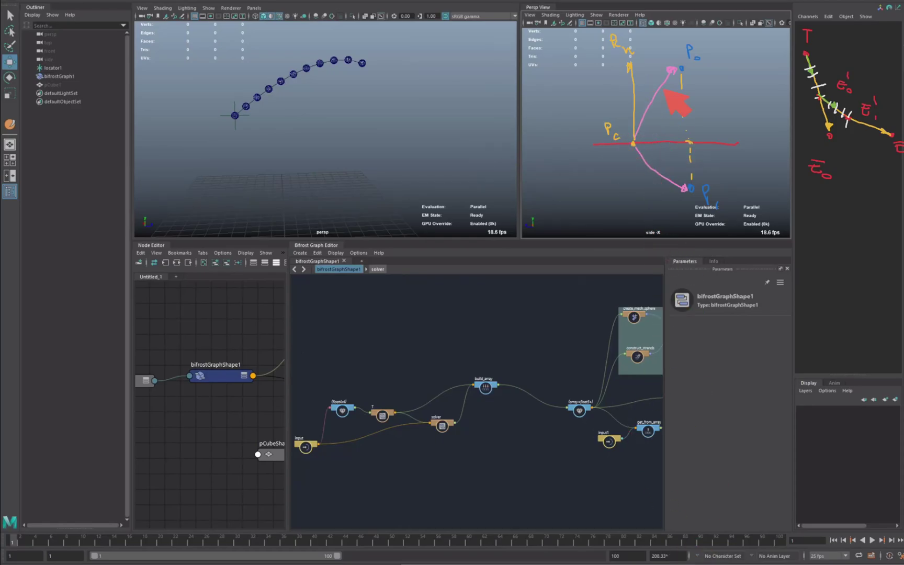
{"action": "left_click_drag", "start_coordinate": [681, 68], "coordinate": [634, 68]}
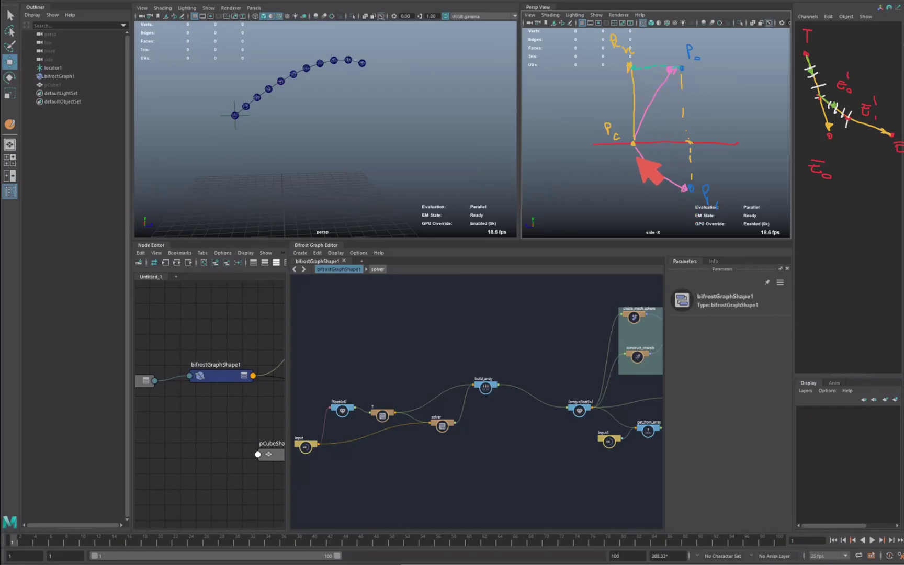
{"action": "left_click_drag", "start_coordinate": [684, 189], "coordinate": [636, 189]}
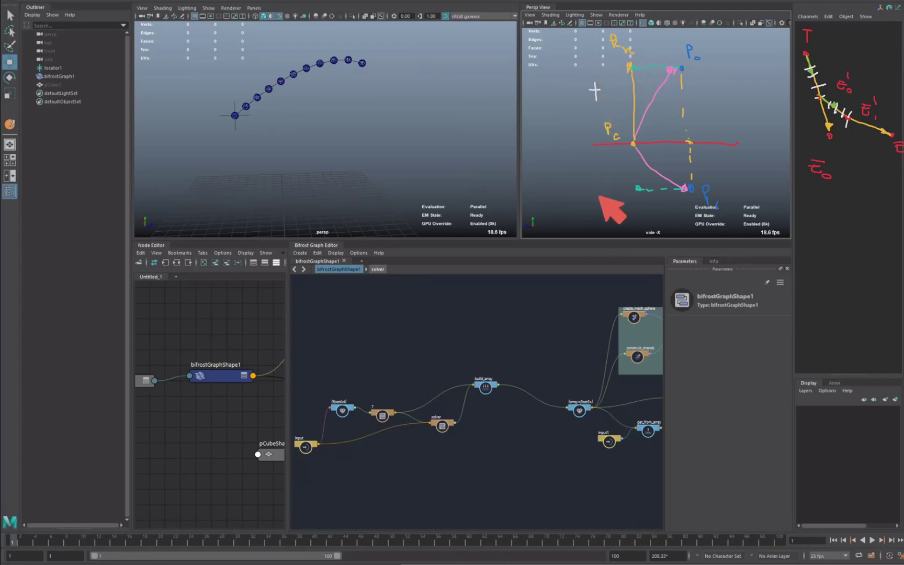
{"action": "left_click_drag", "start_coordinate": [606, 176], "coordinate": [614, 175]}
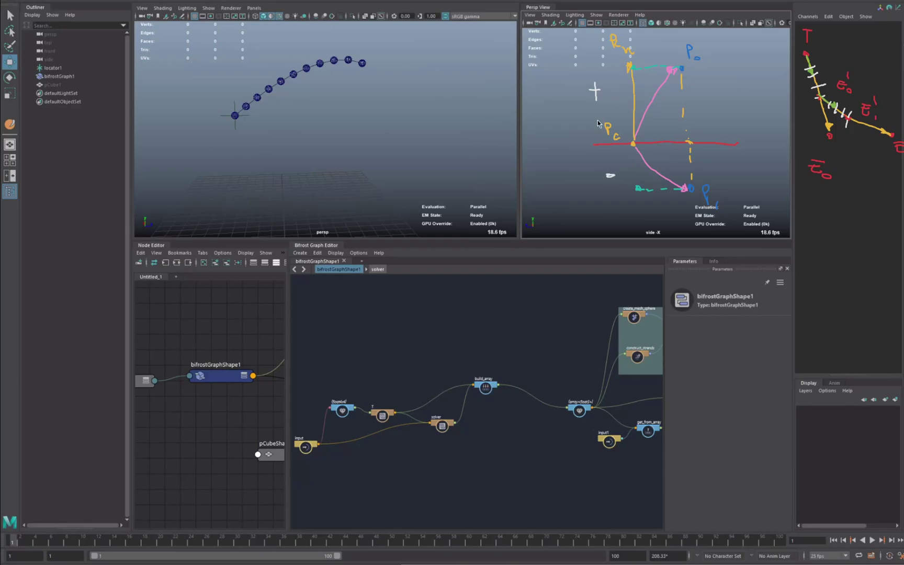
- Create a polygon plane at the origin and scale it uniformly to about 48 so it extends beyond the grid
{"action": "mouse_move", "coordinate": [403, 151]}
{"action": "left_mouse_down", "text": "alt"}
{"action": "mouse_move", "coordinate": [396, 123]}
{"action": "mouse_move", "coordinate": [415, 160]}
{"action": "left_mouse_up", "text": "alt"}
{"action": "mouse_move", "coordinate": [360, 184]}
{"action": "left_mouse_down", "text": "alt"}
{"action": "mouse_move", "coordinate": [345, 185]}
{"action": "mouse_move", "coordinate": [370, 174]}
{"action": "left_mouse_up", "text": "alt"}
{"action": "right_click", "coordinate": [367, 171], "text": "shift"}
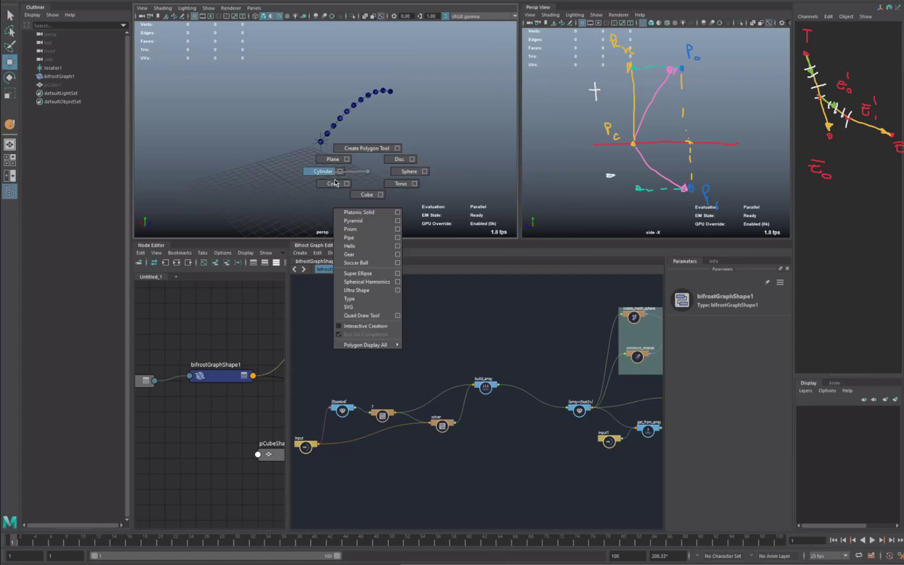
{"action": "left_click", "coordinate": [333, 159]}
{"action": "key", "text": "r"}
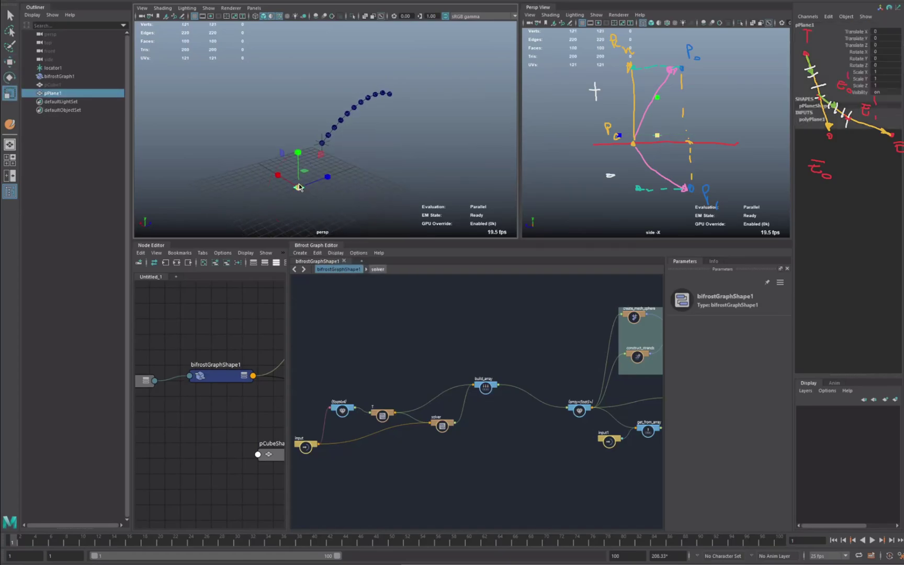
{"action": "left_click_drag", "start_coordinate": [299, 187], "coordinate": [493, 137]}
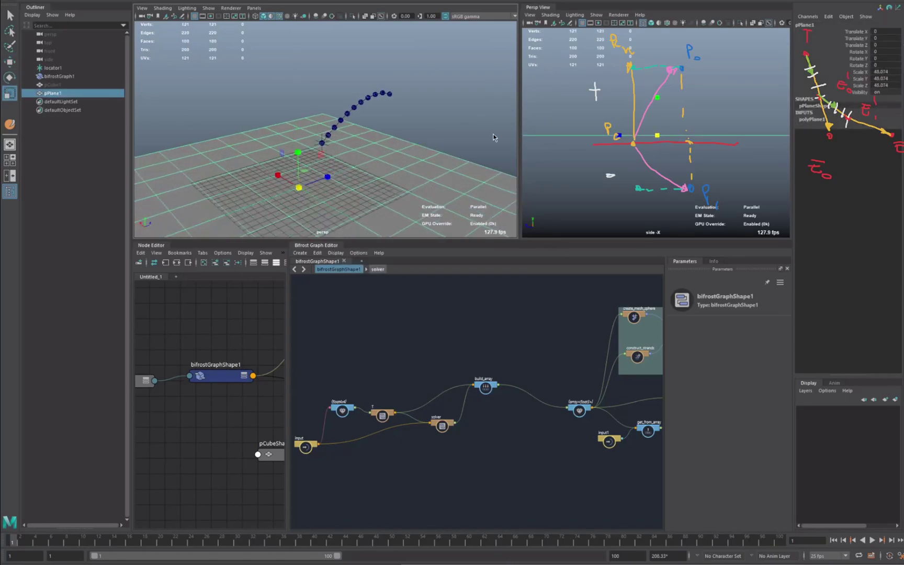
- Set the plane's Subdivisions Width and Subdivisions Height to 50
{"action": "left_click", "coordinate": [810, 120]}
{"action": "left_click_drag", "start_coordinate": [881, 140], "coordinate": [881, 147]}
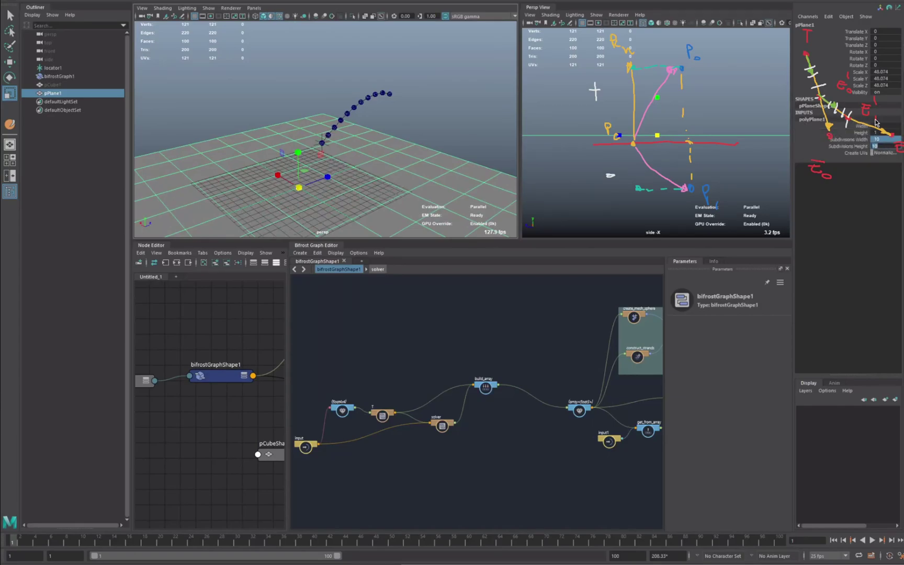
{"action": "type", "text": "50"}
{"action": "key", "text": "Return"}
- Soft-select a vertex near the plane's front with a wide falloff and raise it into a low bump
{"action": "middle_click_drag", "start_coordinate": [333, 116], "coordinate": [372, 93], "text": "alt"}
{"action": "left_click", "coordinate": [214, 187]}
{"action": "key", "text": "F9"}
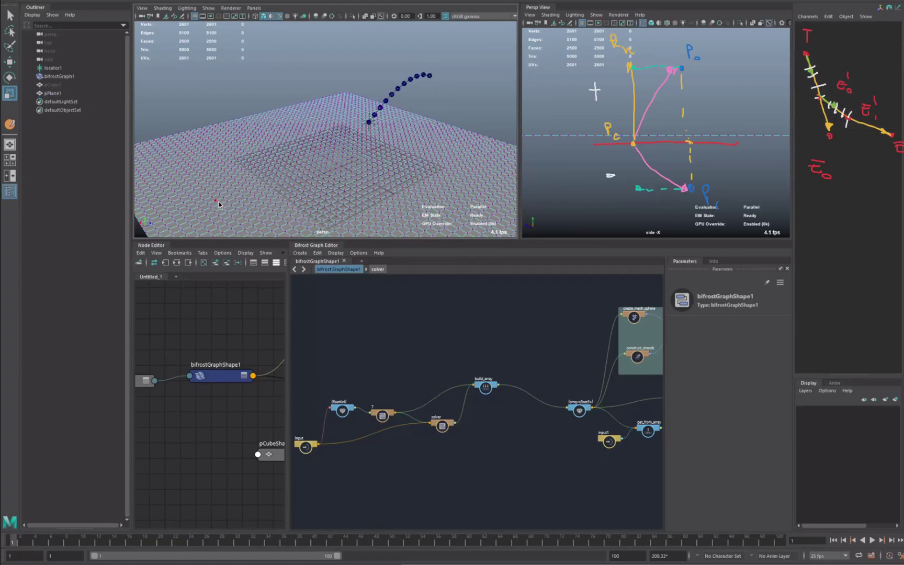
{"action": "left_click", "coordinate": [216, 200]}
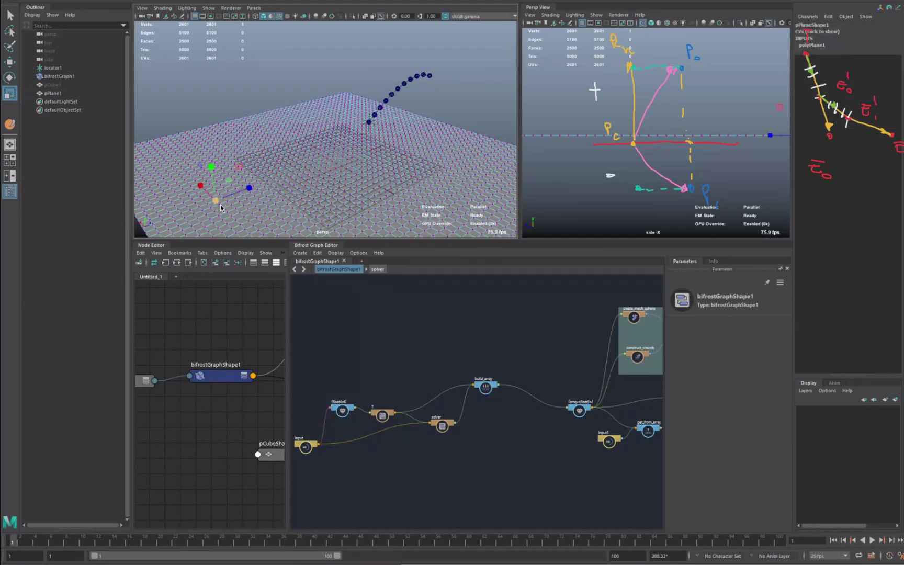
{"action": "key", "text": "b"}
{"action": "left_click_drag", "start_coordinate": [244, 211], "coordinate": [256, 209]}
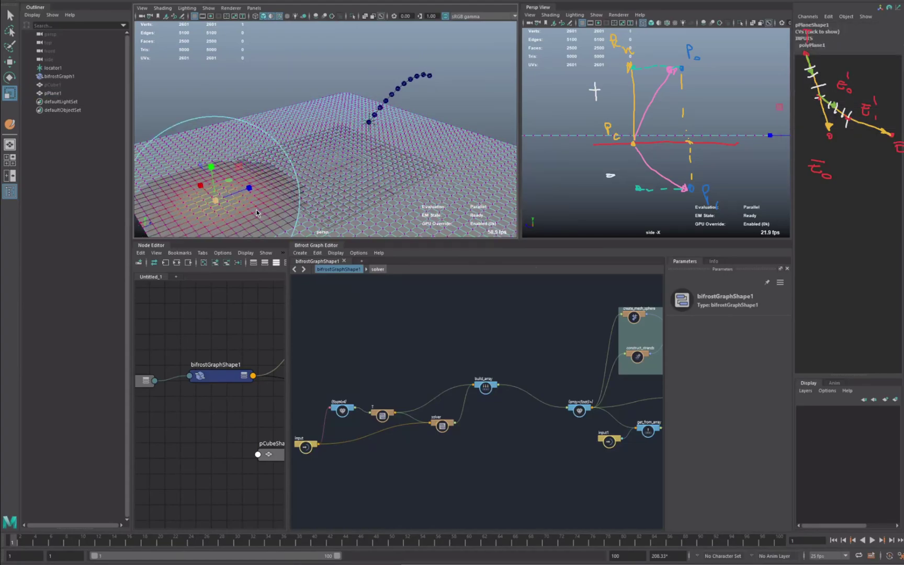
{"action": "key", "text": "w"}
{"action": "left_click_drag", "start_coordinate": [212, 168], "coordinate": [208, 152]}
{"action": "key", "text": "ctrl+z"}
- Raise two more soft-selected bumps beside the first one along the plane's front and return to object selection
{"action": "left_click", "coordinate": [302, 202]}
{"action": "left_click_drag", "start_coordinate": [299, 167], "coordinate": [297, 150]}
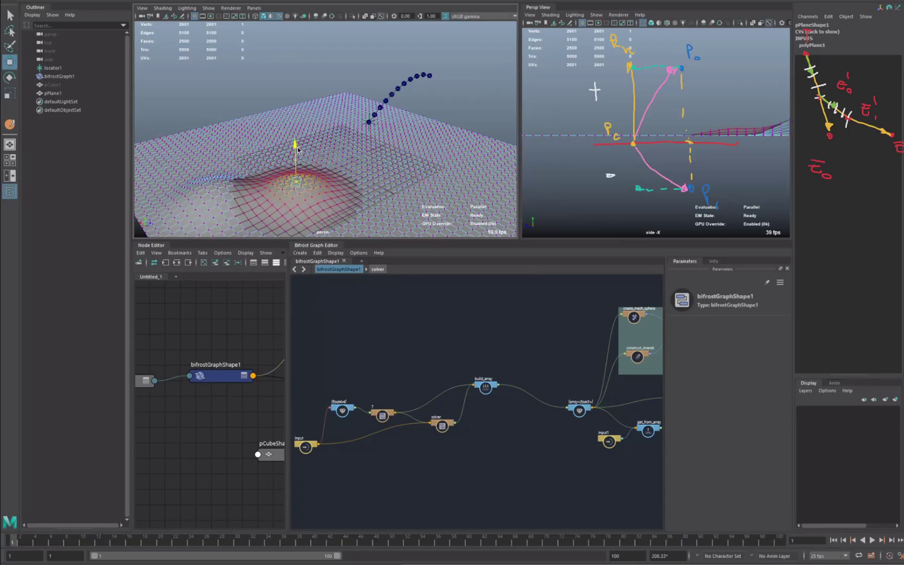
{"action": "left_click", "coordinate": [379, 203]}
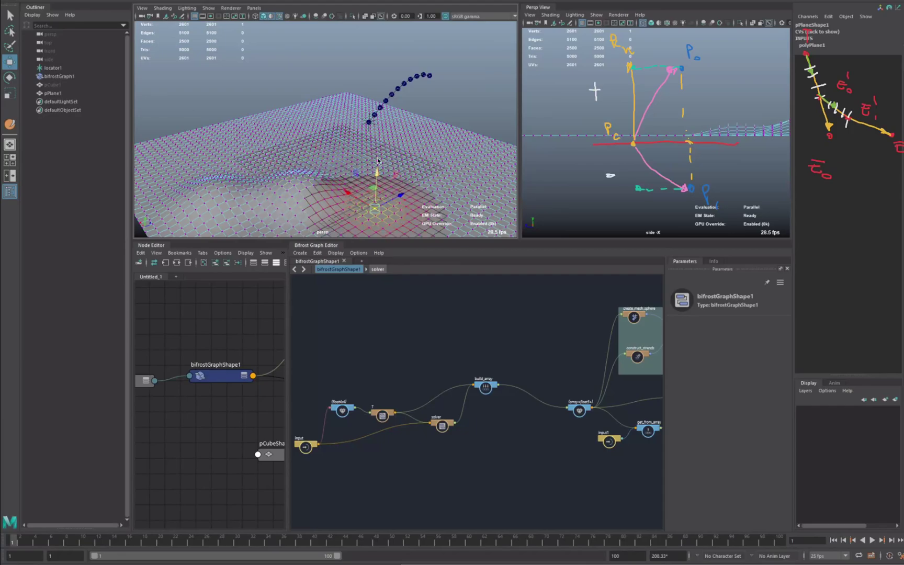
{"action": "left_click_drag", "start_coordinate": [378, 163], "coordinate": [379, 143]}
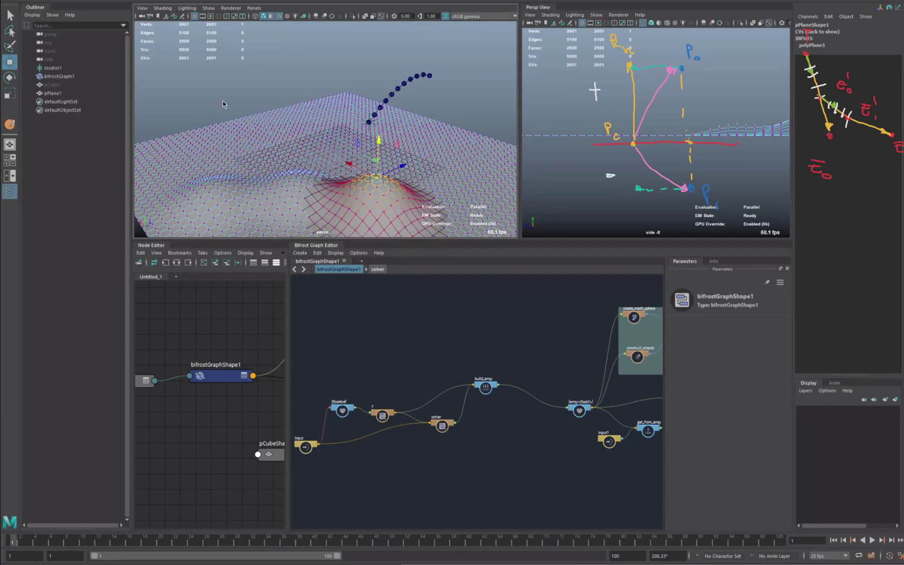
{"action": "key", "text": "y"}
{"action": "key", "text": "w"}
{"action": "left_click", "coordinate": [168, 40]}
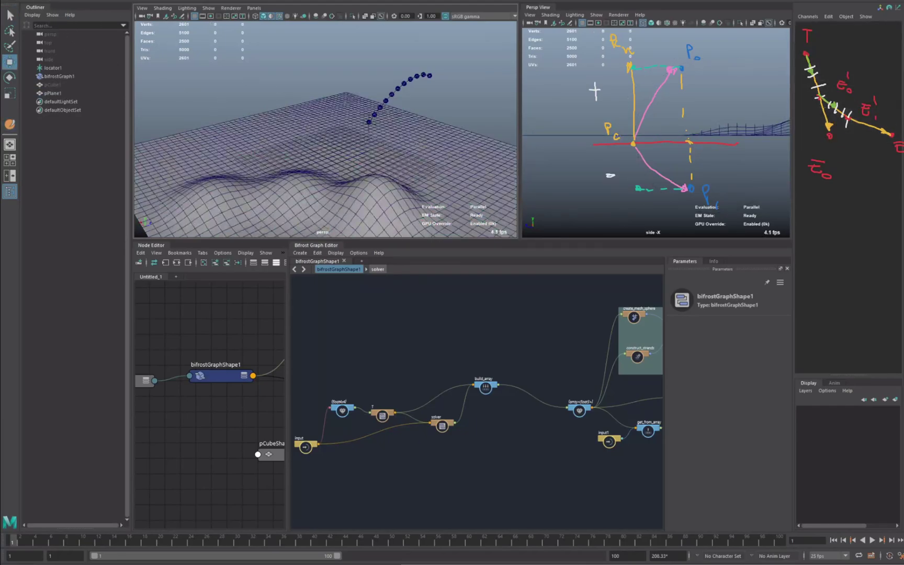
- Sculpt the rest of pPlane1 into rolling hills beneath the chain and deselect it
{"action": "left_click", "coordinate": [203, 125]}
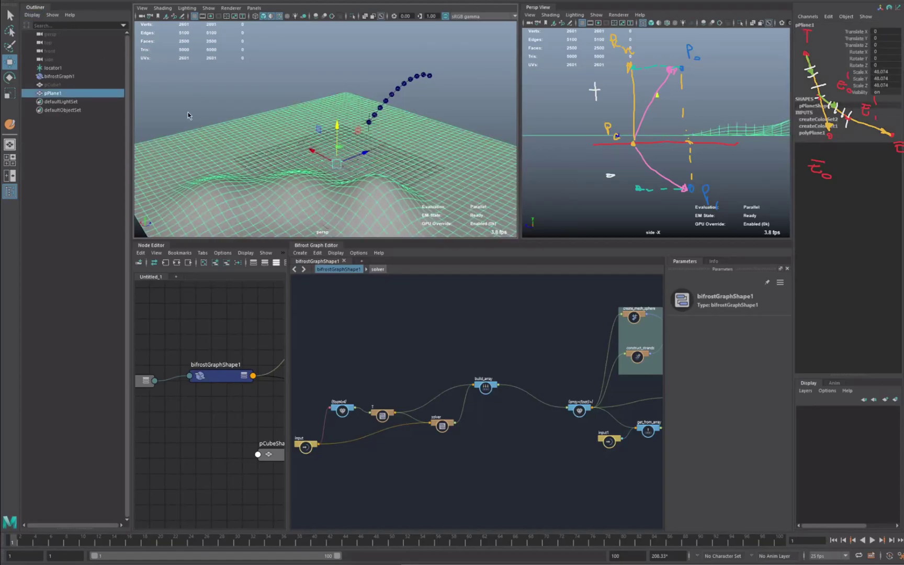
{"action": "key", "text": "y"}
{"action": "mouse_move", "coordinate": [252, 143]}
{"action": "left_mouse_down"}
{"action": "mouse_move", "coordinate": [351, 133]}
{"action": "mouse_move", "coordinate": [432, 150]}
{"action": "mouse_move", "coordinate": [464, 174]}
{"action": "mouse_move", "coordinate": [419, 117]}
{"action": "mouse_move", "coordinate": [424, 187]}
{"action": "mouse_move", "coordinate": [410, 145]}
{"action": "mouse_move", "coordinate": [277, 124]}
{"action": "mouse_move", "coordinate": [206, 160]}
{"action": "mouse_move", "coordinate": [210, 170]}
{"action": "mouse_move", "coordinate": [359, 85]}
{"action": "mouse_move", "coordinate": [369, 186]}
{"action": "mouse_move", "coordinate": [481, 145]}
{"action": "mouse_move", "coordinate": [451, 155]}
{"action": "mouse_move", "coordinate": [413, 101]}
{"action": "mouse_move", "coordinate": [346, 89]}
{"action": "mouse_move", "coordinate": [328, 114]}
{"action": "mouse_move", "coordinate": [224, 168]}
{"action": "mouse_move", "coordinate": [497, 149]}
{"action": "mouse_move", "coordinate": [388, 157]}
{"action": "mouse_move", "coordinate": [329, 143]}
{"action": "mouse_move", "coordinate": [363, 143]}
{"action": "mouse_move", "coordinate": [385, 117]}
{"action": "left_mouse_up"}
{"action": "key", "text": "w"}
{"action": "left_click", "coordinate": [443, 46]}
- Add a new input node above the build_array node in the Bifrost graph
{"action": "middle_click_drag", "start_coordinate": [521, 373], "coordinate": [487, 353], "text": "alt"}
{"action": "scroll", "coordinate": [432, 336], "scroll_direction": "up", "scroll_amount": 3}
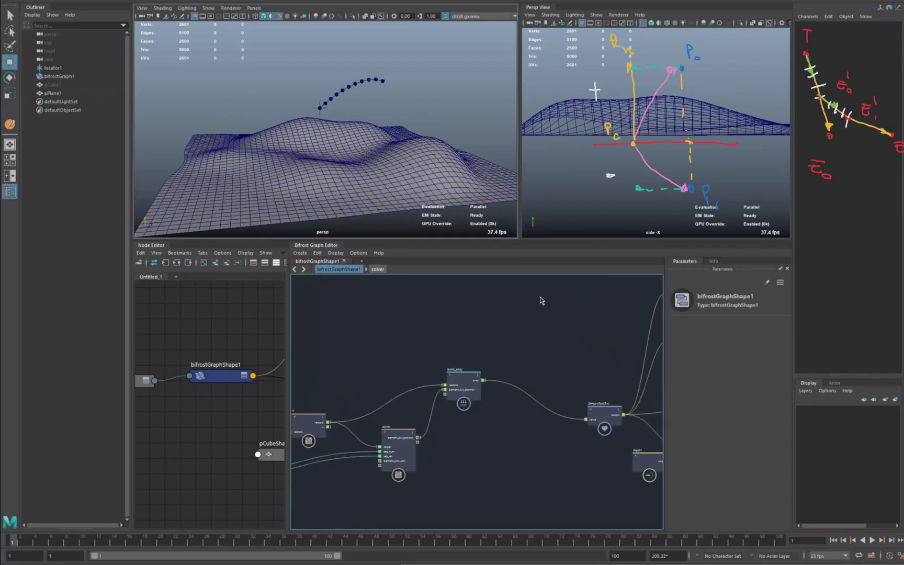
{"action": "middle_click_drag", "start_coordinate": [324, 382], "coordinate": [300, 396], "text": "alt"}
{"action": "scroll", "coordinate": [488, 341], "scroll_direction": "up", "scroll_amount": 3}
{"action": "middle_click_drag", "start_coordinate": [488, 346], "coordinate": [478, 298], "text": "alt"}
{"action": "key", "text": "Tab"}
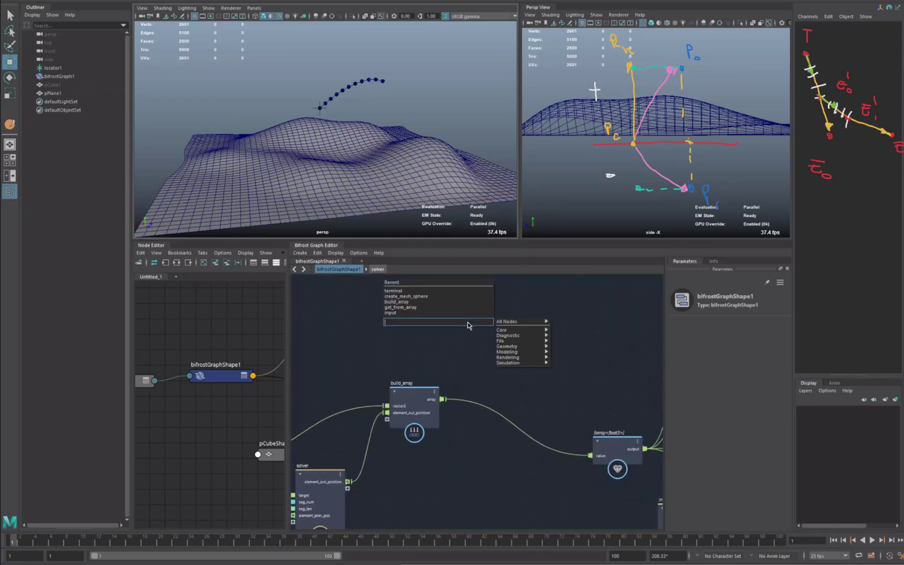
{"action": "type", "text": "in"}
{"action": "key", "text": "Down"}
{"action": "key", "text": "Down"}
{"action": "key", "text": "Down"}
{"action": "key", "text": "Down"}
{"action": "key", "text": "Down"}
{"action": "key", "text": "Down"}
{"action": "key", "text": "Return"}
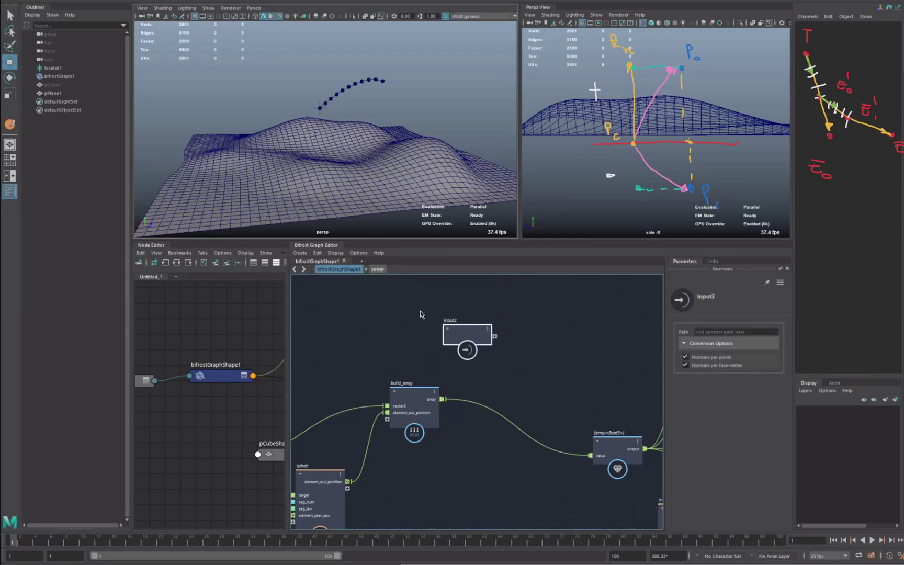
- Shift the array<float3> value node to leave more room after build_array
{"action": "middle_click_drag", "start_coordinate": [498, 466], "coordinate": [485, 447], "text": "alt"}
{"action": "left_click_drag", "start_coordinate": [599, 444], "coordinate": [613, 420]}
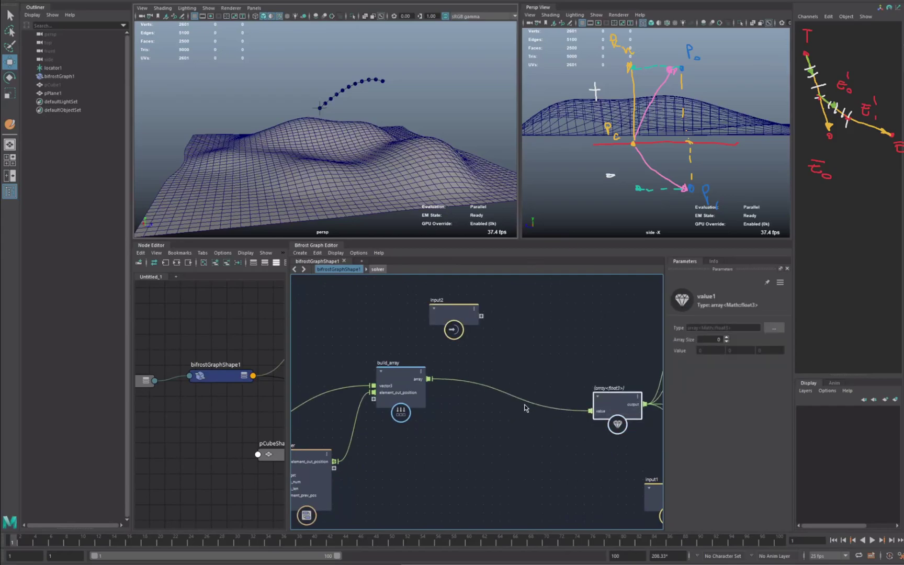
- Examine the solver compound and its nested iterate compound's node chain, ending back at the top-level graph
{"action": "middle_click_drag", "start_coordinate": [473, 420], "coordinate": [550, 380], "text": "alt"}
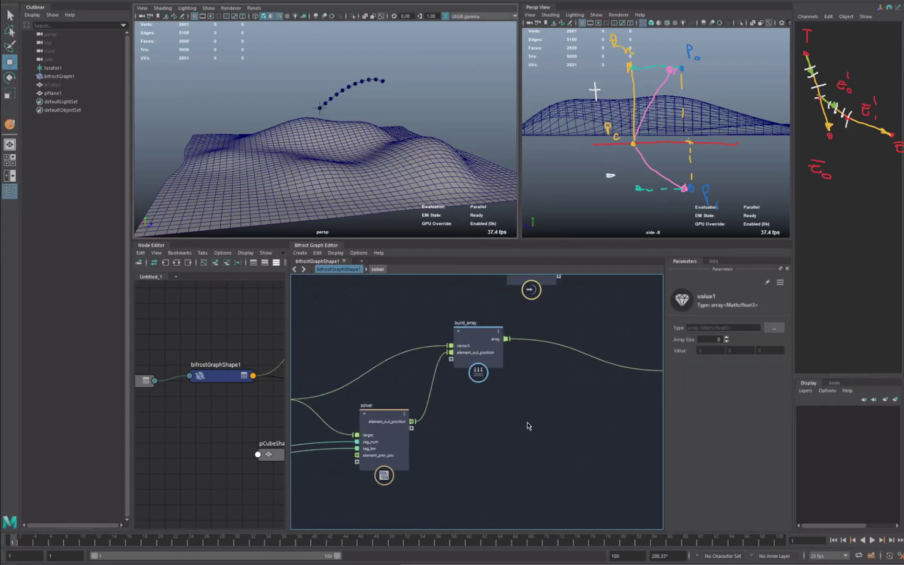
{"action": "double_click", "coordinate": [397, 418]}
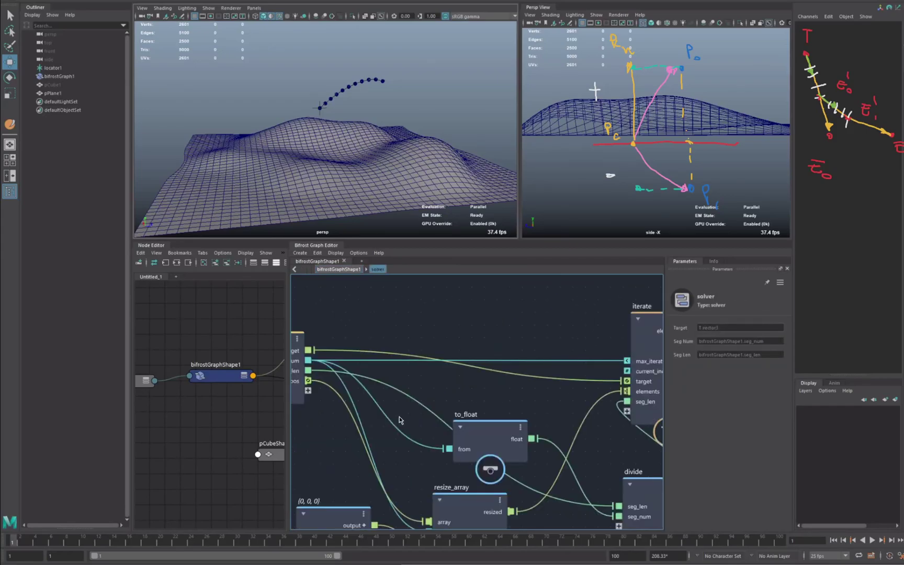
{"action": "middle_click_drag", "start_coordinate": [536, 309], "coordinate": [349, 322], "text": "alt"}
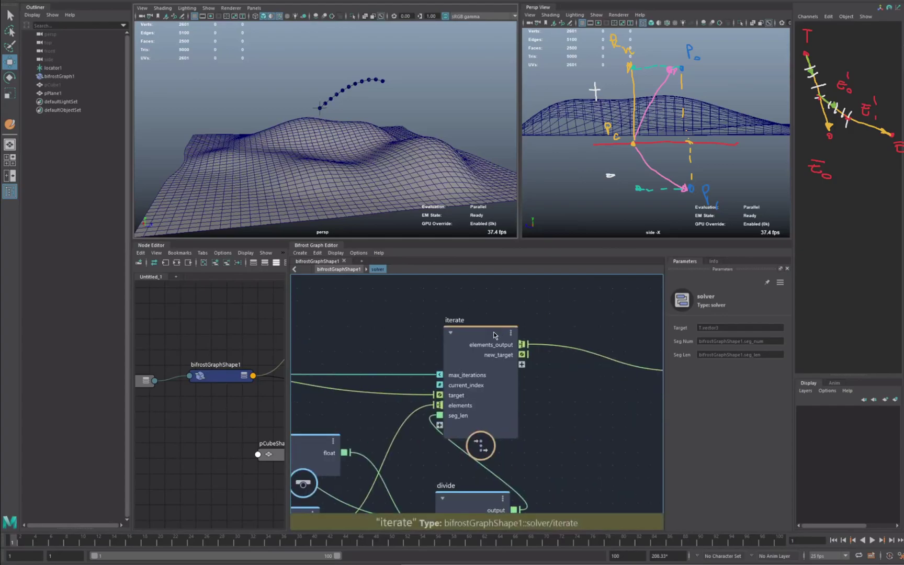
{"action": "left_click_drag", "start_coordinate": [494, 331], "coordinate": [617, 359]}
{"action": "double_click", "coordinate": [601, 376]}
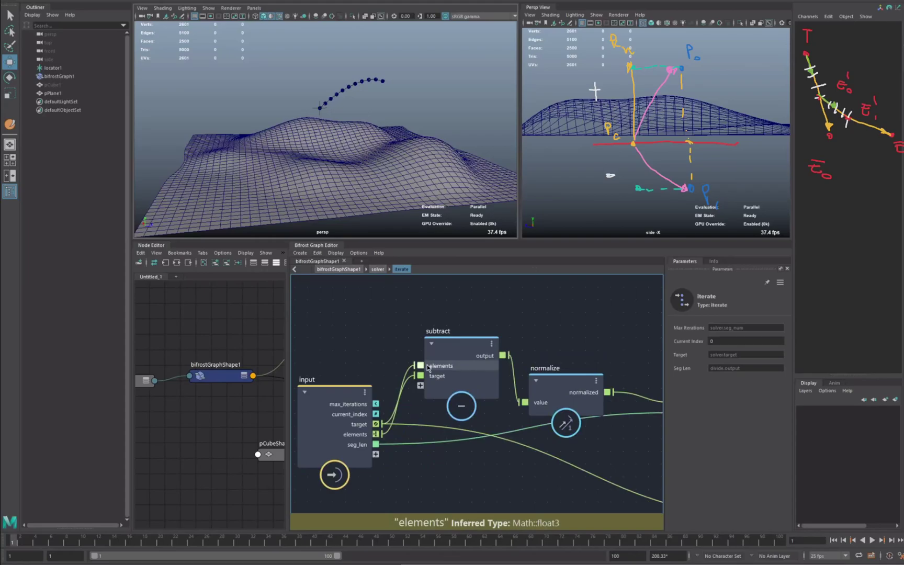
{"action": "key", "text": "a"}
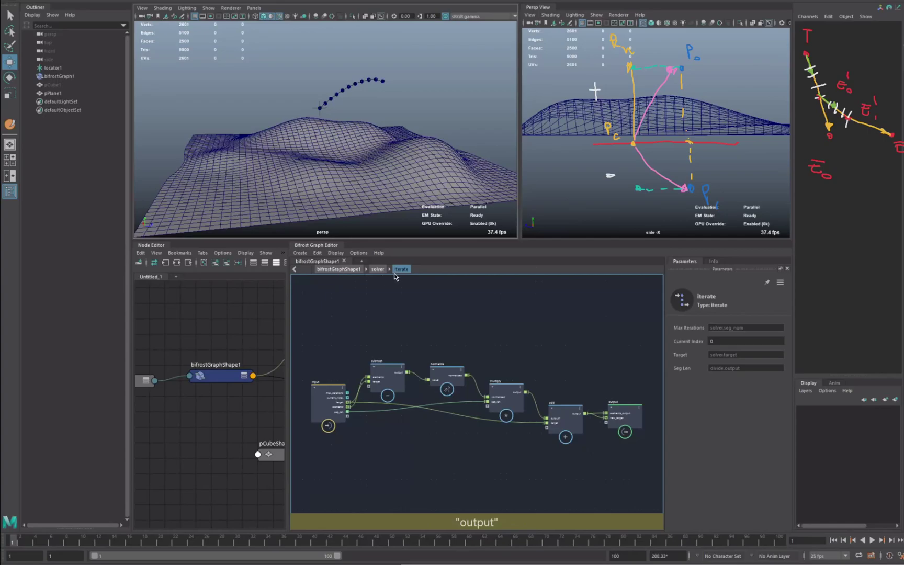
{"action": "left_click", "coordinate": [377, 269]}
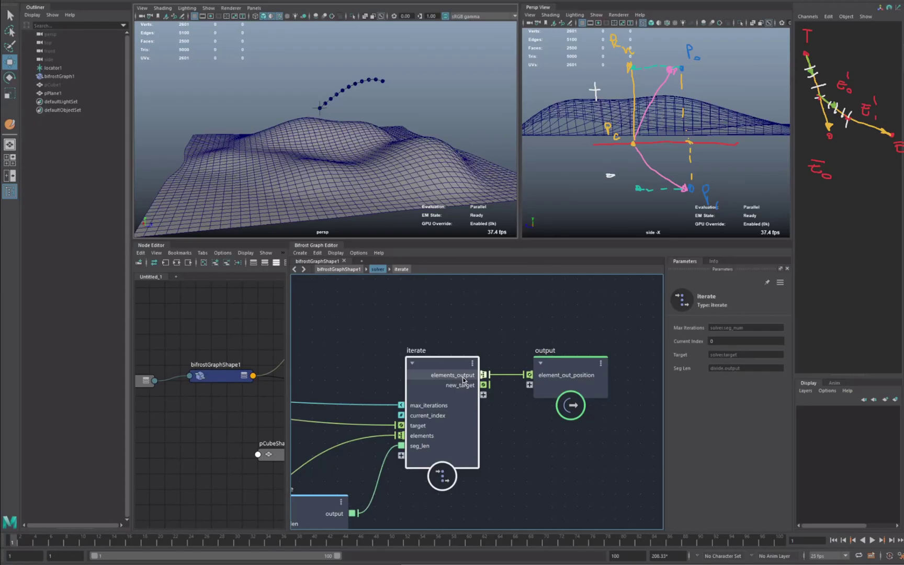
{"action": "left_click", "coordinate": [338, 269]}
- Add a get_closest_locations node above the array<float3> value node in the top-level Bifrost graph
{"action": "middle_click_drag", "start_coordinate": [546, 412], "coordinate": [500, 479]}
{"action": "left_click", "coordinate": [574, 344]}
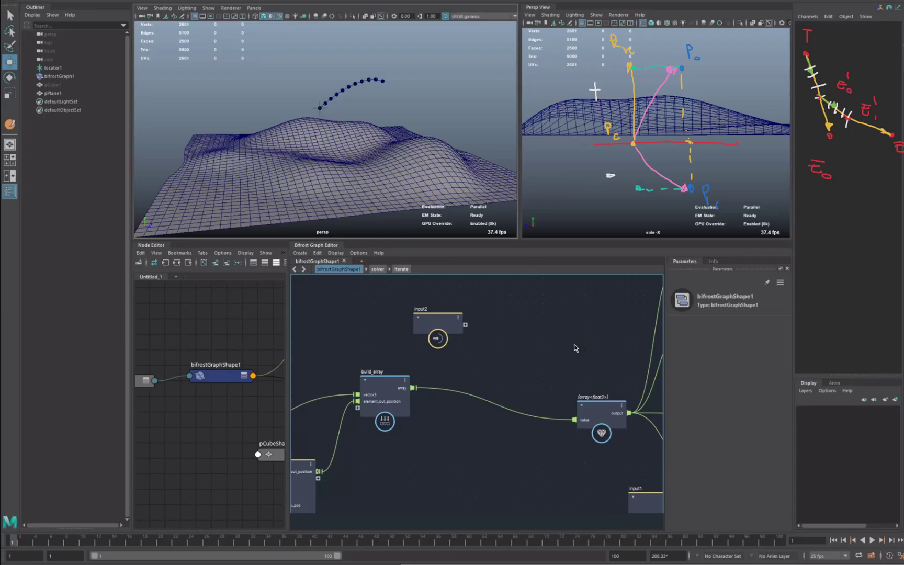
{"action": "key", "text": "Tab"}
{"action": "type", "text": "get_clos"}
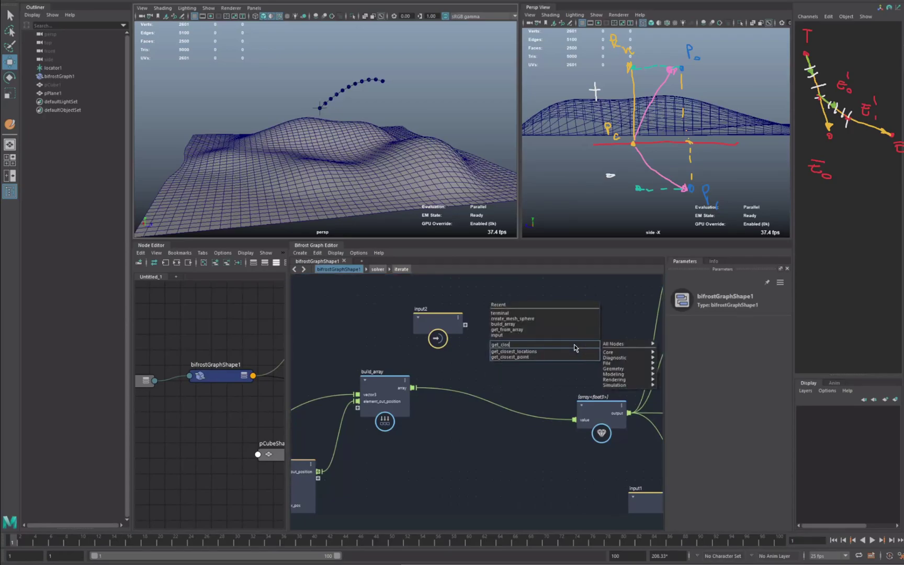
{"action": "key", "text": "Return"}
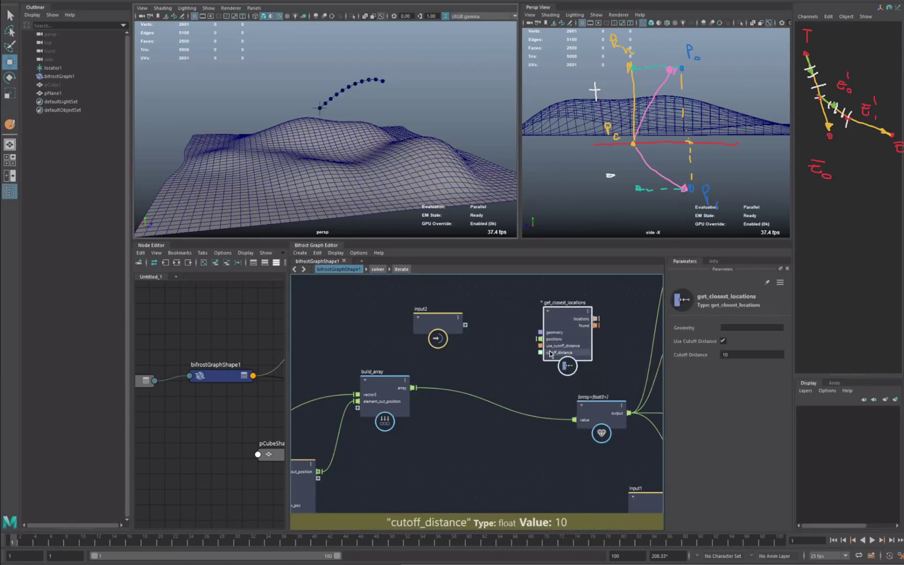
{"action": "scroll", "coordinate": [545, 356], "scroll_direction": "up", "scroll_amount": 2}
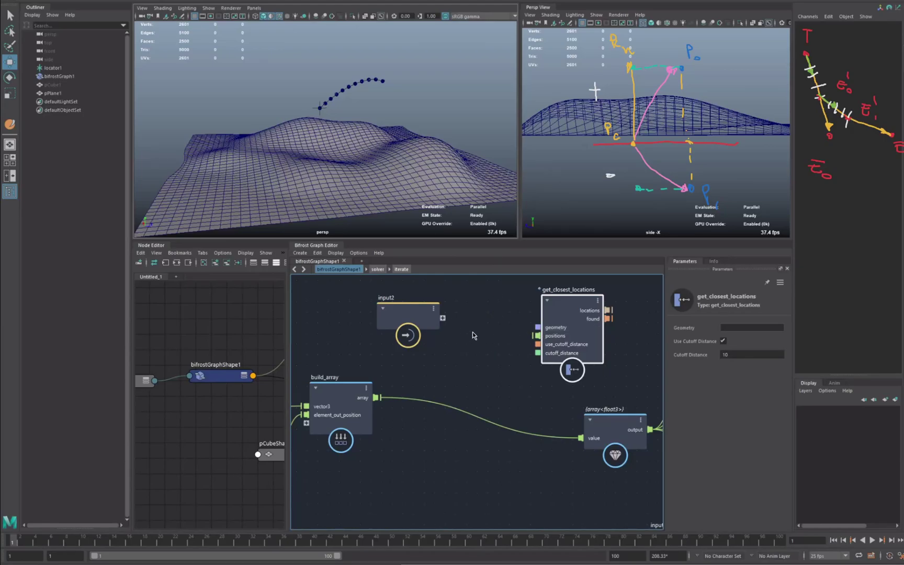
- Shift input2 farther from get_closest_locations and wrap get_closest_locations in its own compound
{"action": "left_click", "coordinate": [458, 320]}
{"action": "left_click_drag", "start_coordinate": [410, 324], "coordinate": [364, 321]}
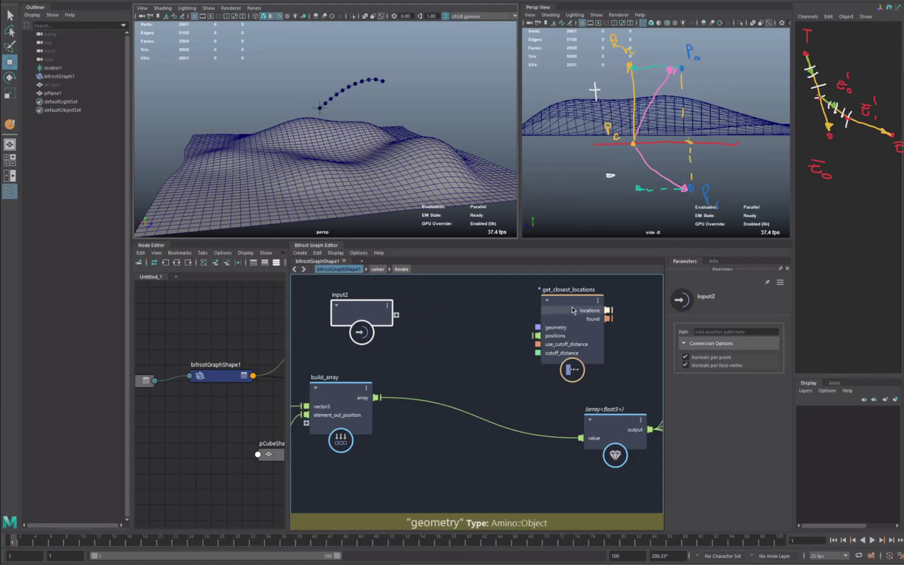
{"action": "left_click_drag", "start_coordinate": [568, 313], "coordinate": [549, 311]}
{"action": "key", "text": "ctrl+g"}
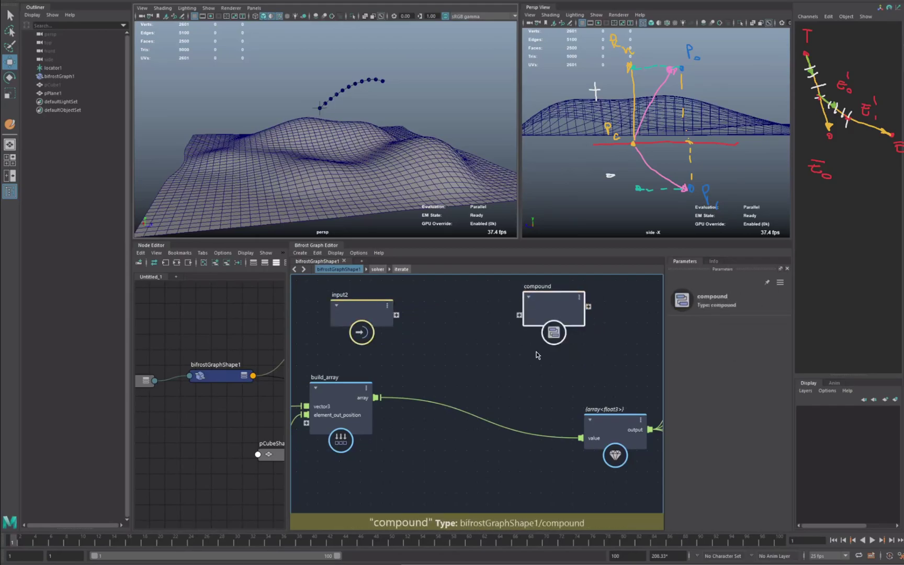
- Inside the compound, expose get_closest_locations' geometry and positions as input ports and place the output node beyond it
{"action": "double_click", "coordinate": [554, 311]}
{"action": "right_click_drag", "start_coordinate": [533, 394], "coordinate": [490, 358], "text": "alt"}
{"action": "key", "text": "l"}
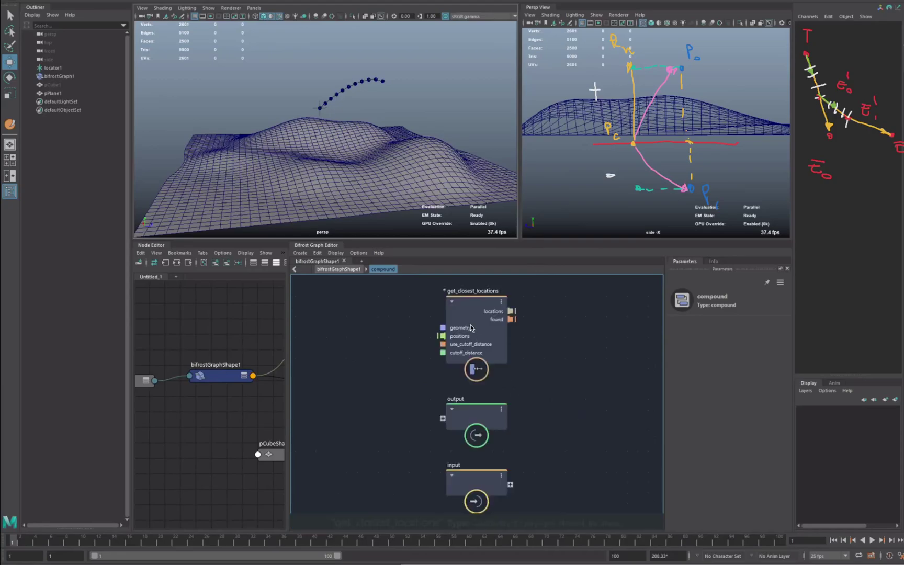
{"action": "left_click_drag", "start_coordinate": [471, 327], "coordinate": [509, 484]}
{"action": "left_click", "coordinate": [514, 499]}
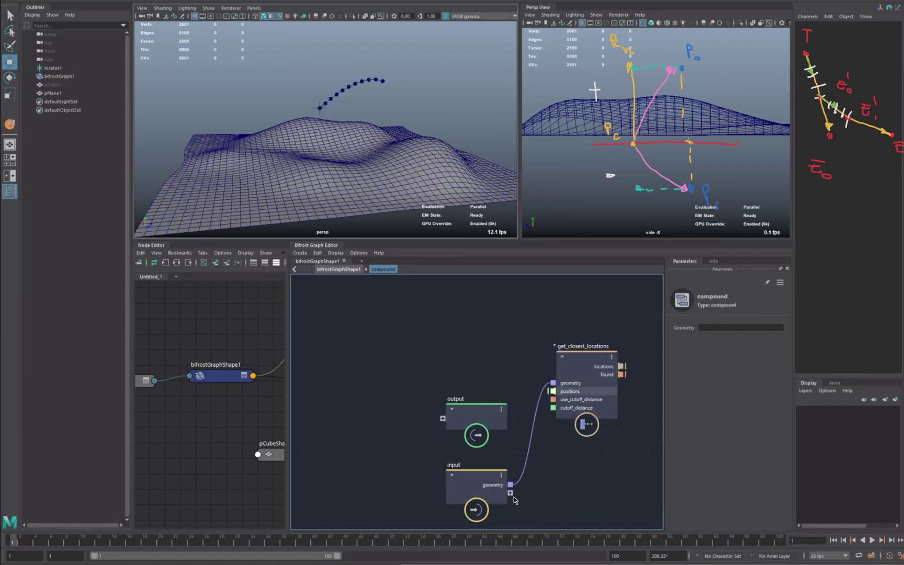
{"action": "left_click_drag", "start_coordinate": [553, 391], "coordinate": [510, 492]}
{"action": "left_click", "coordinate": [498, 423]}
{"action": "key", "text": "Delete"}
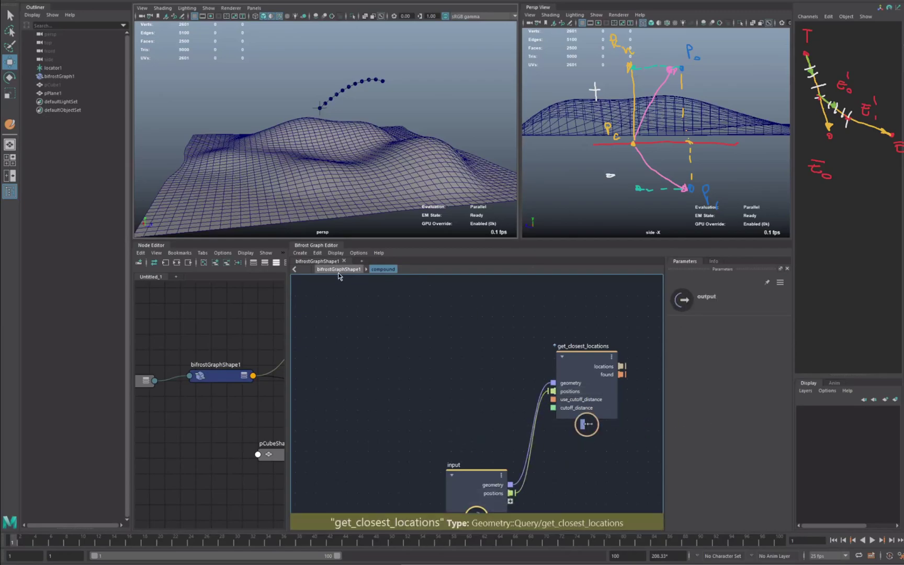
- Return to the top-level graph and rename the new compound "c0llide"
{"action": "left_click", "coordinate": [338, 269]}
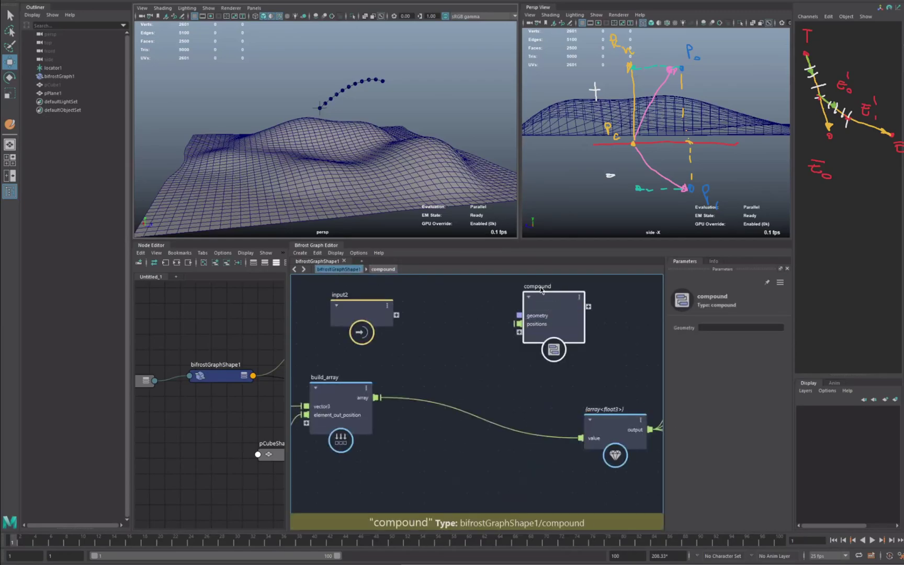
{"action": "double_click", "coordinate": [548, 286]}
{"action": "type", "text": "c0llide"}
{"action": "key", "text": "Return"}
- Try to pass the compound's positions input straight through to its output node
{"action": "double_click", "coordinate": [555, 298]}
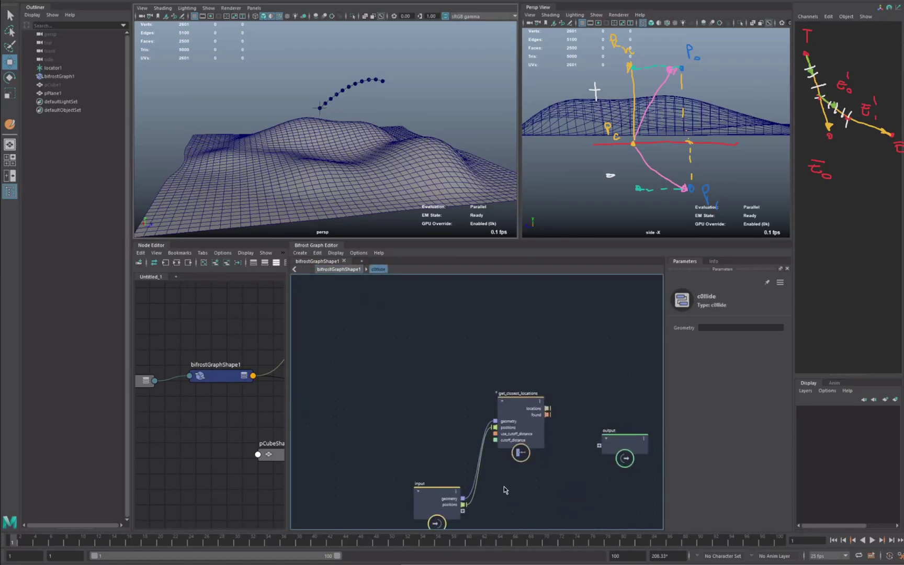
{"action": "left_click_drag", "start_coordinate": [463, 504], "coordinate": [603, 447]}
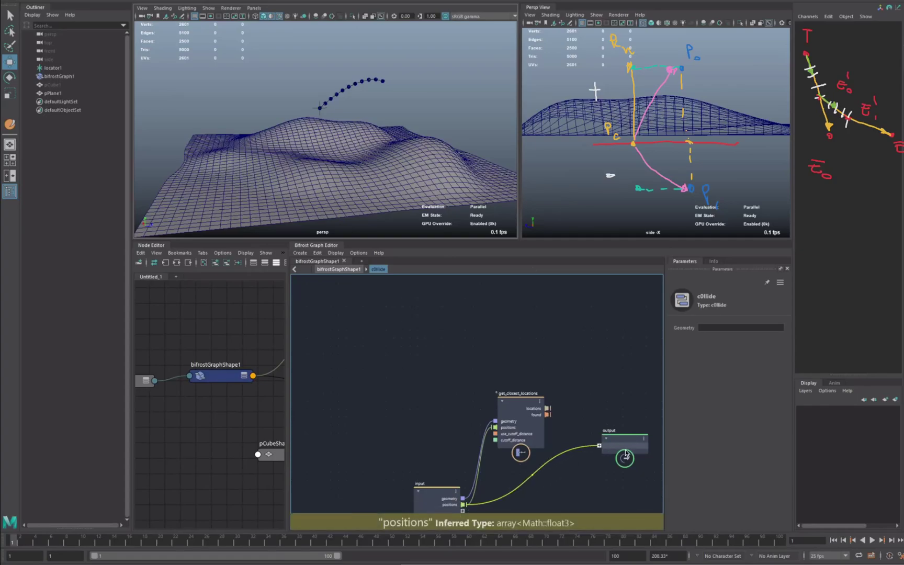
{"action": "left_click", "coordinate": [340, 269]}
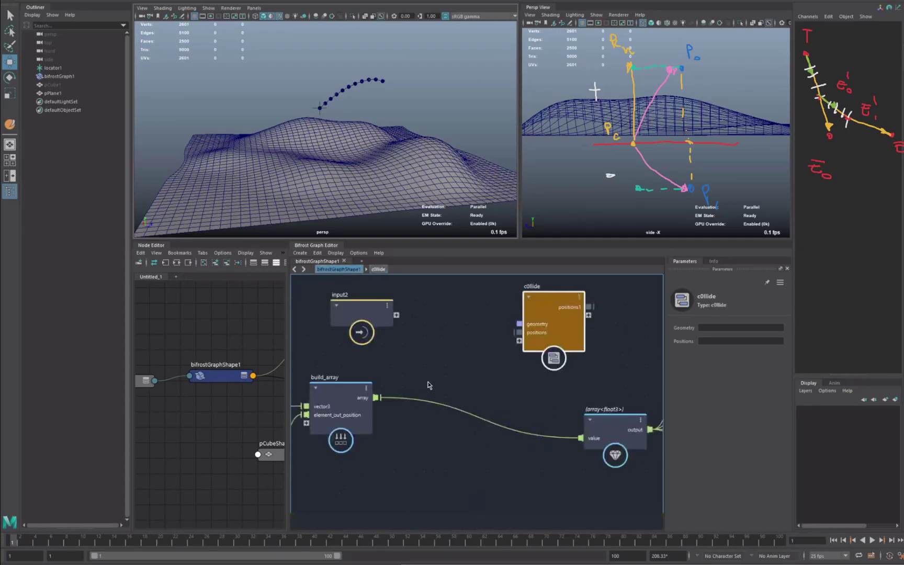
- Remove the direct positions-to-output connection inside the compound and return to the top-level graph
{"action": "double_click", "coordinate": [553, 313]}
{"action": "middle_click_drag", "start_coordinate": [531, 472], "coordinate": [482, 396]}
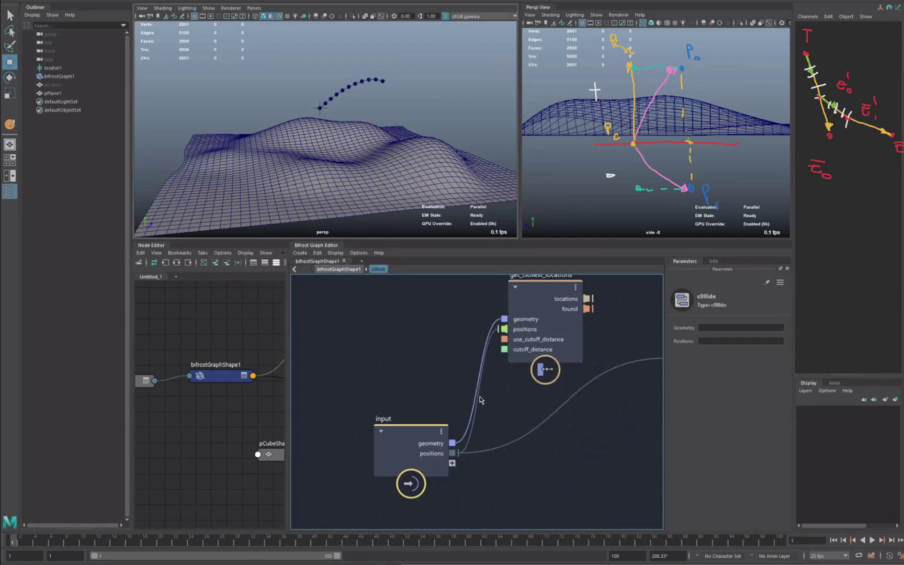
{"action": "right_click", "coordinate": [453, 453]}
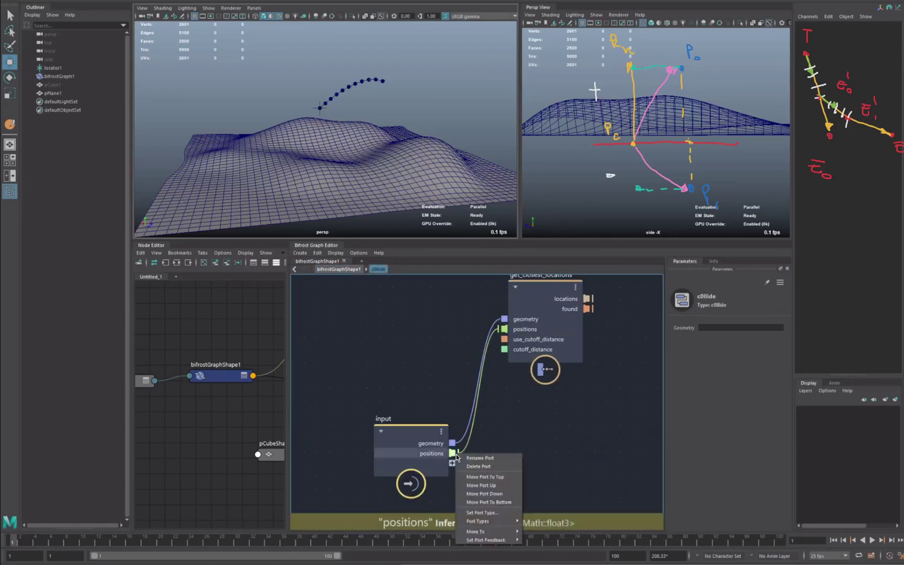
{"action": "left_click", "coordinate": [555, 459]}
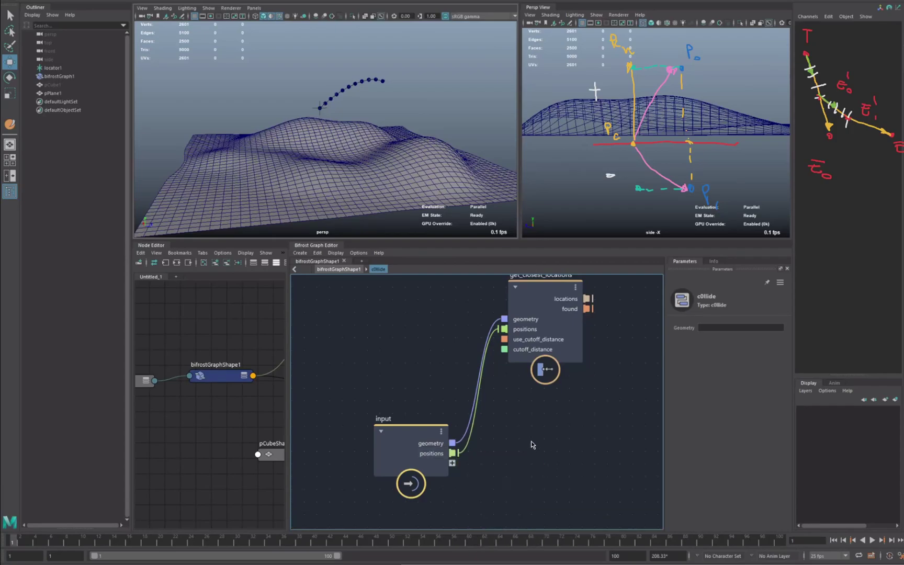
{"action": "middle_click_drag", "start_coordinate": [528, 439], "coordinate": [494, 434]}
{"action": "scroll", "coordinate": [519, 452], "scroll_direction": "down", "scroll_amount": 1}
{"action": "left_click", "coordinate": [343, 270]}
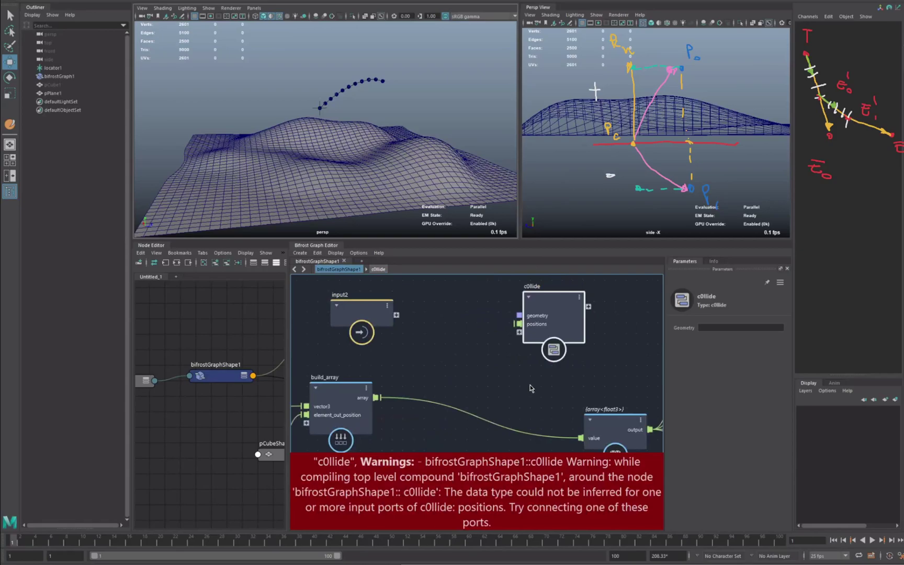
- Feed build_array's array into the compound's positions and a new input2 geometry port into its geometry, correcting the compound's name to "collide"
{"action": "left_click", "coordinate": [427, 384]}
{"action": "left_click_drag", "start_coordinate": [377, 397], "coordinate": [519, 324]}
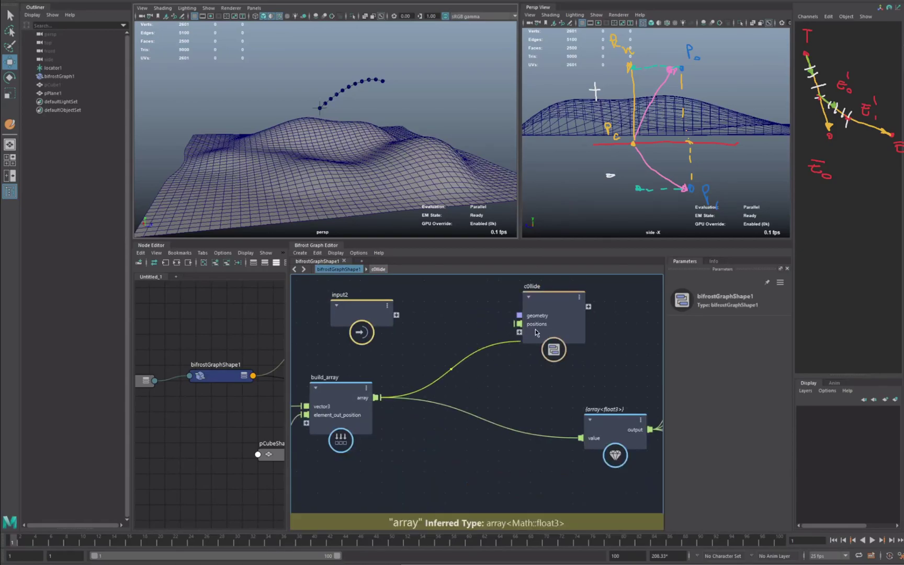
{"action": "double_click", "coordinate": [535, 287]}
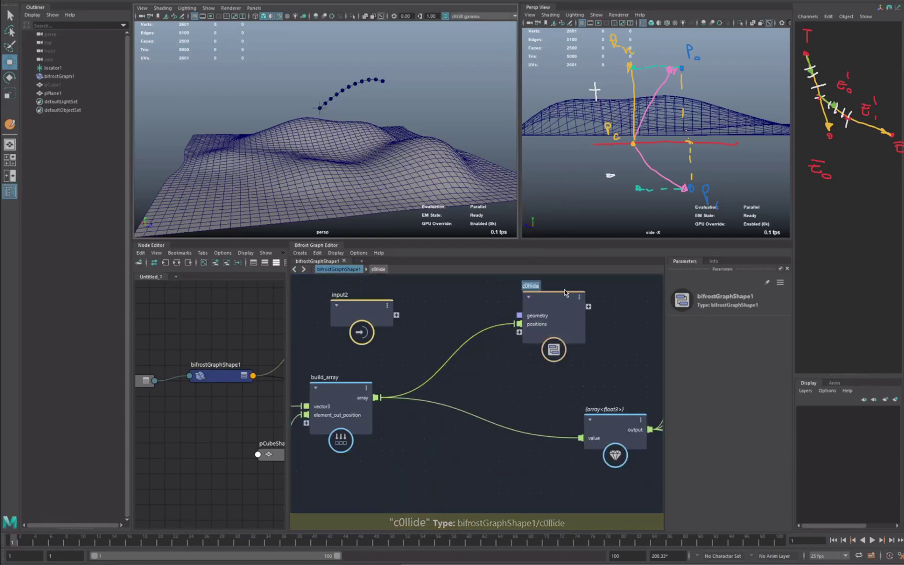
{"action": "type", "text": "collide"}
{"action": "key", "text": "Return"}
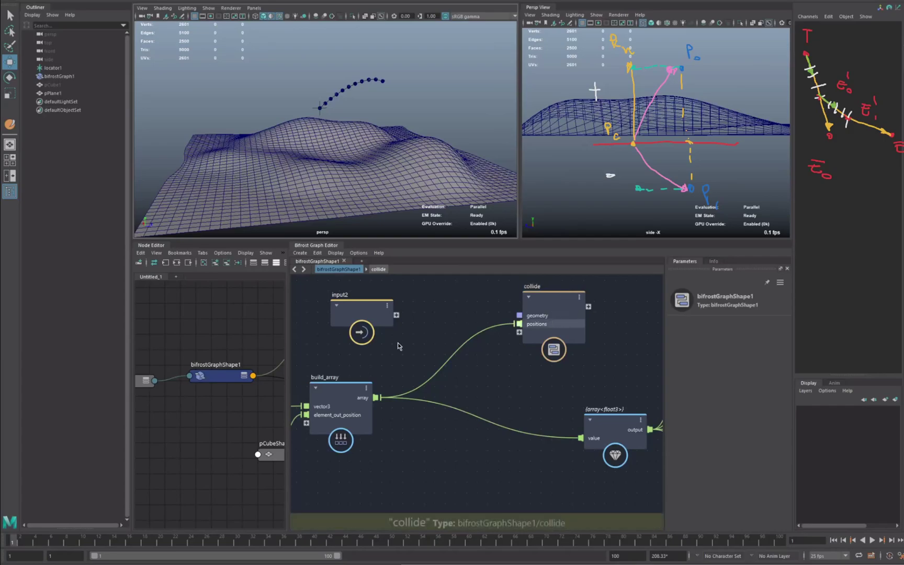
{"action": "left_click_drag", "start_coordinate": [518, 316], "coordinate": [366, 314]}
- Bring pPlane1's shape into the Node Editor and connect its World Mesh[0] to bifrostGraphShape1's Geometry input
{"action": "left_click", "coordinate": [245, 196]}
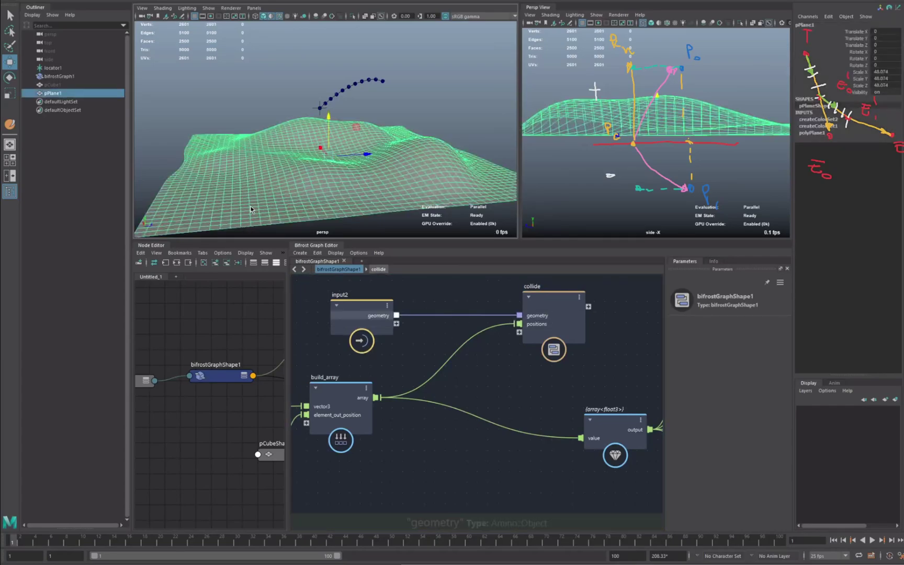
{"action": "middle_click_drag", "start_coordinate": [250, 206], "coordinate": [225, 296]}
{"action": "key", "text": "ctrl+z"}
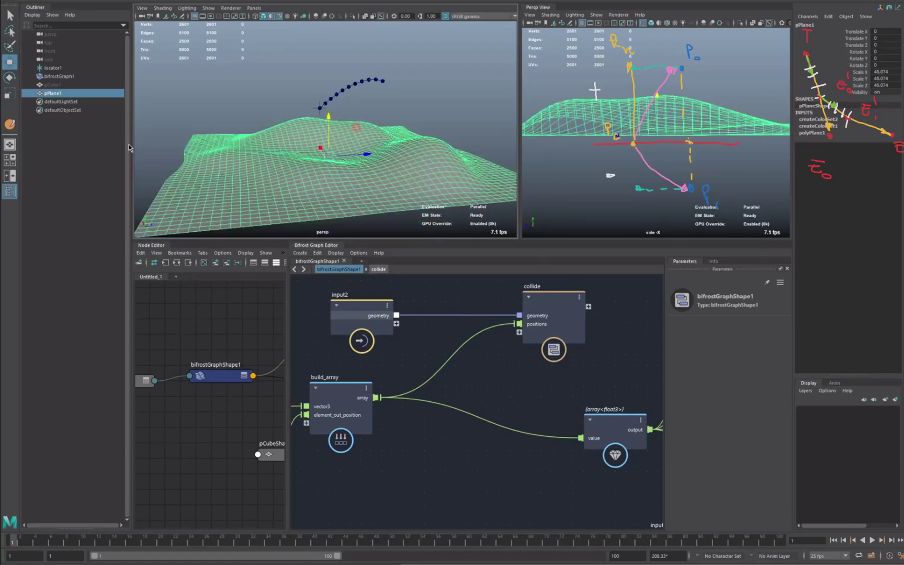
{"action": "left_click_drag", "start_coordinate": [64, 98], "coordinate": [203, 328]}
{"action": "left_click", "coordinate": [200, 324]}
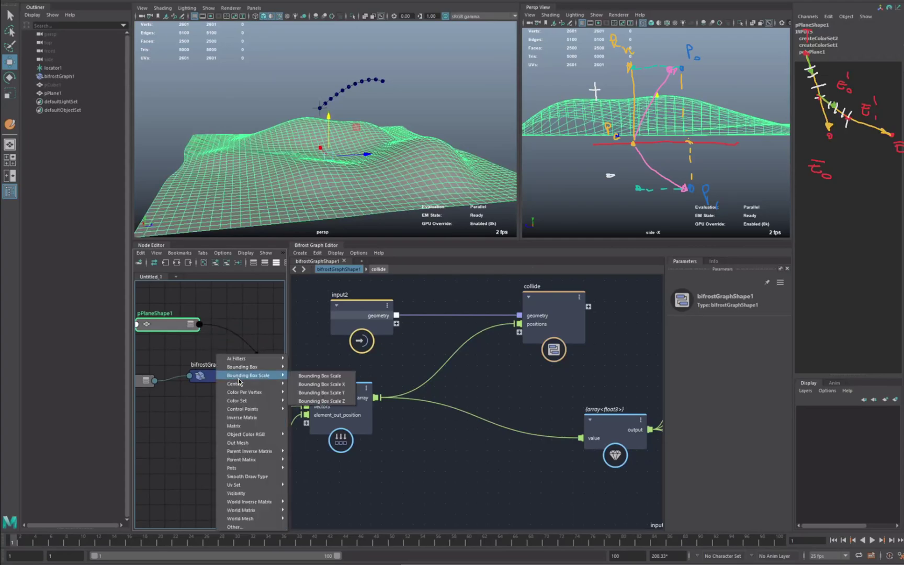
{"action": "mouse_move", "coordinate": [272, 519]}
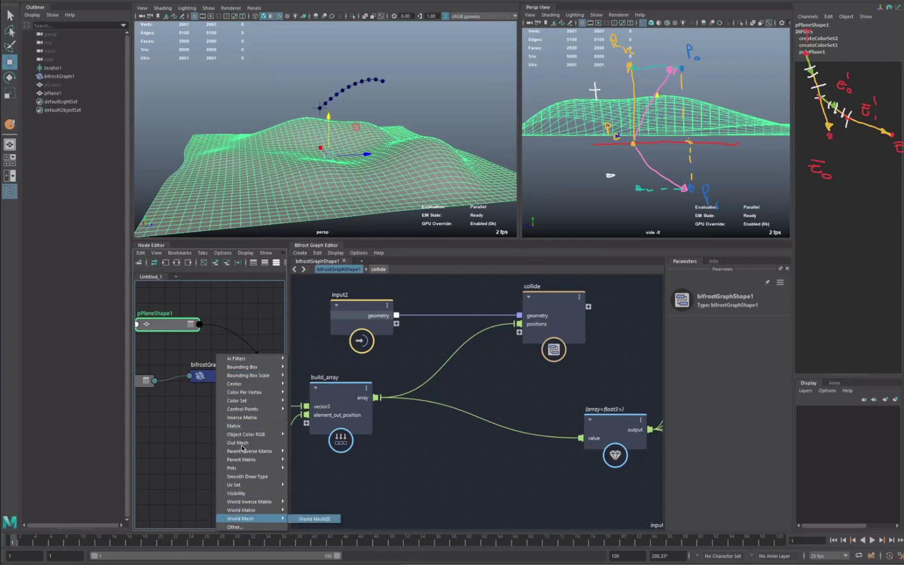
{"action": "left_click", "coordinate": [314, 519]}
{"action": "left_click", "coordinate": [191, 375]}
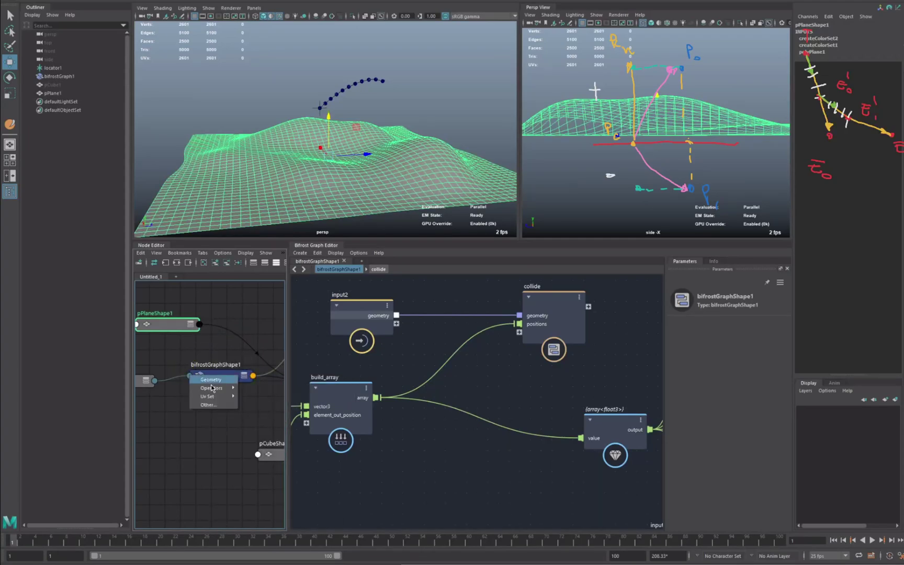
{"action": "left_click", "coordinate": [211, 380]}
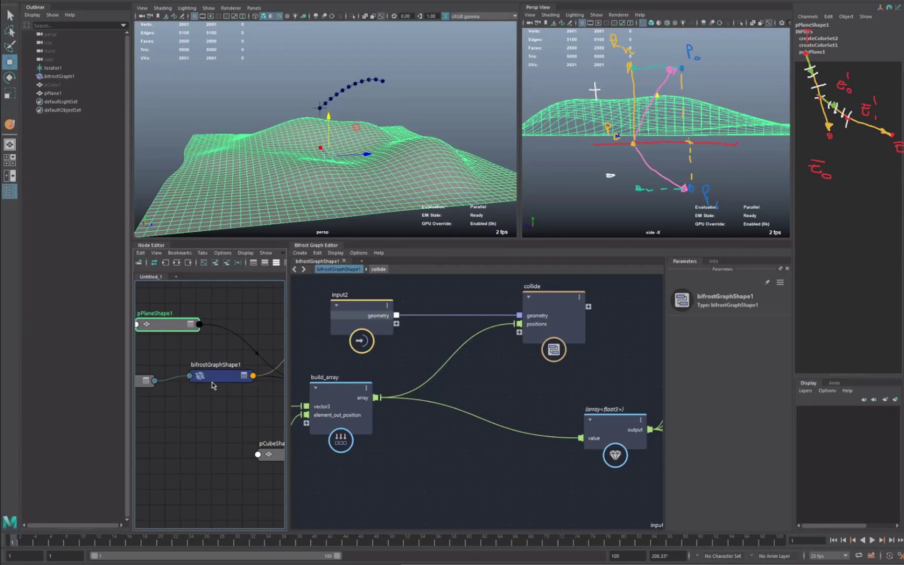
- Shift the build_array node slightly down and away from the collide compound
{"action": "left_click_drag", "start_coordinate": [348, 395], "coordinate": [338, 403]}
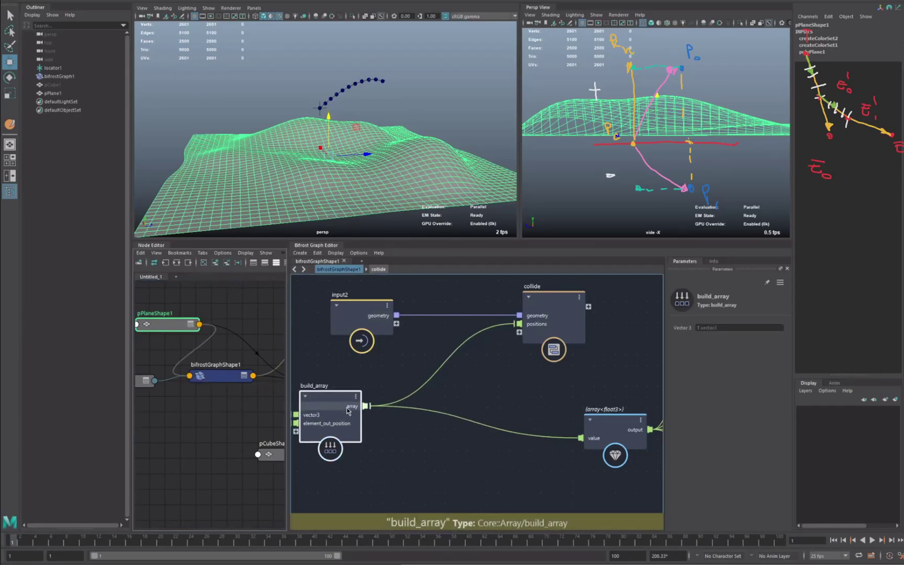
{"action": "middle_click_drag", "start_coordinate": [465, 427], "coordinate": [333, 433], "text": "alt"}
{"action": "scroll", "coordinate": [334, 432], "scroll_direction": "down", "scroll_amount": 2}
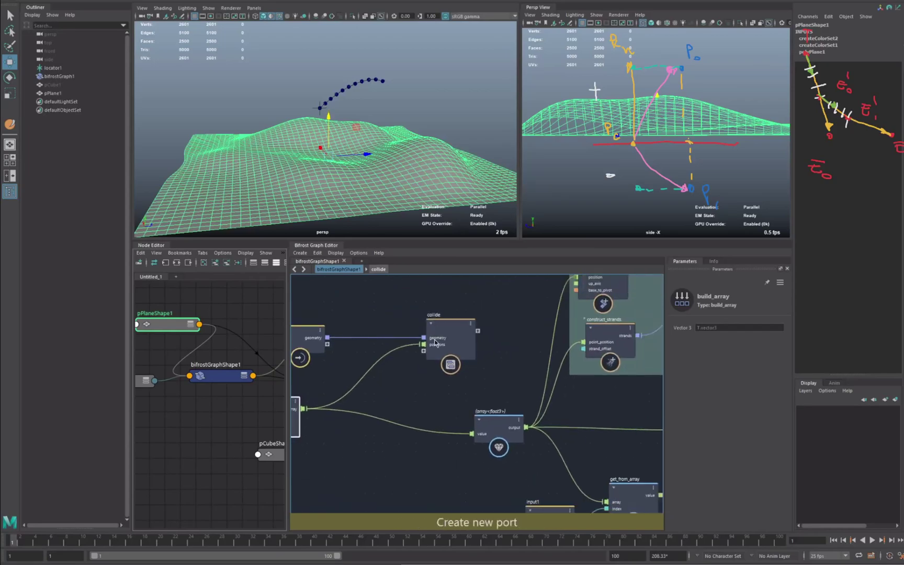
{"action": "middle_click_drag", "start_coordinate": [531, 382], "coordinate": [465, 404], "text": "alt"}
{"action": "scroll", "coordinate": [434, 392], "scroll_direction": "up", "scroll_amount": 2}
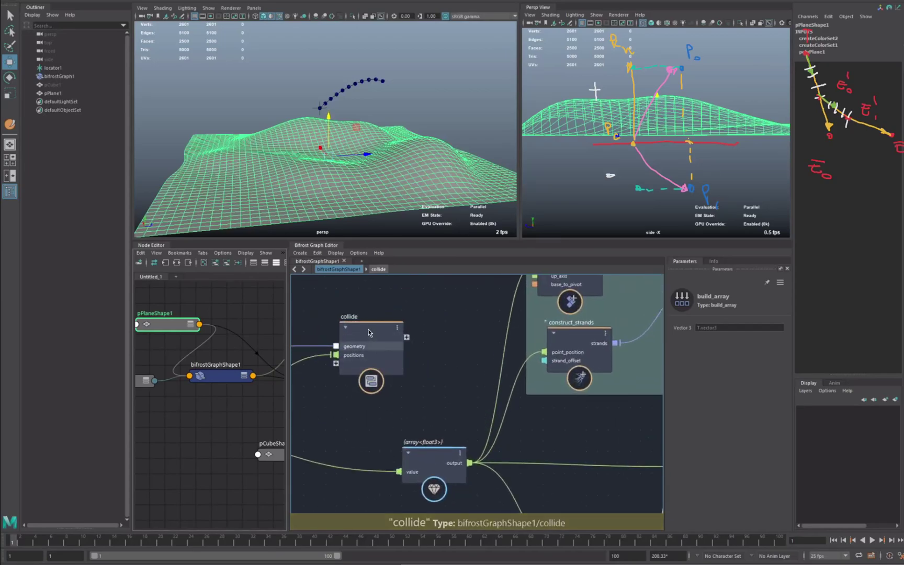
- Space out the collide compound and the float3 array value node, and enter the collide compound
{"action": "left_click_drag", "start_coordinate": [390, 342], "coordinate": [362, 353]}
{"action": "left_click_drag", "start_coordinate": [445, 466], "coordinate": [449, 464]}
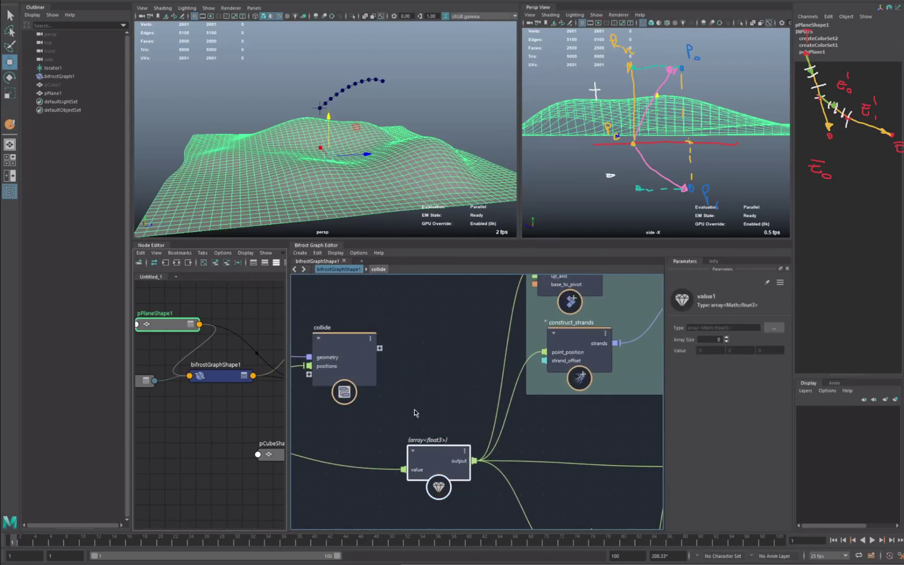
{"action": "middle_click_drag", "start_coordinate": [416, 408], "coordinate": [459, 392], "text": "alt"}
{"action": "left_click_drag", "start_coordinate": [389, 343], "coordinate": [358, 361]}
{"action": "middle_click_drag", "start_coordinate": [432, 438], "coordinate": [472, 437]}
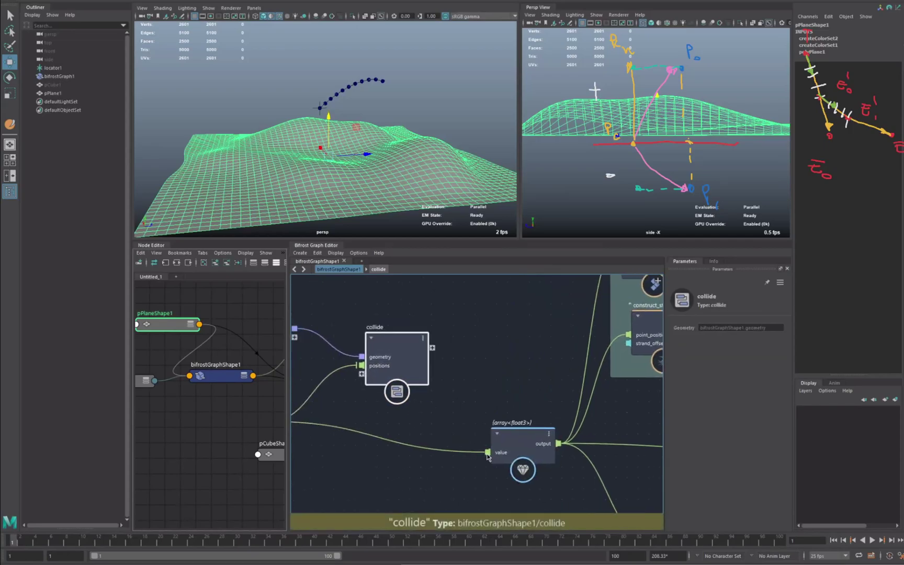
{"action": "middle_click_drag", "start_coordinate": [362, 427], "coordinate": [375, 428]}
{"action": "double_click", "coordinate": [423, 345]}
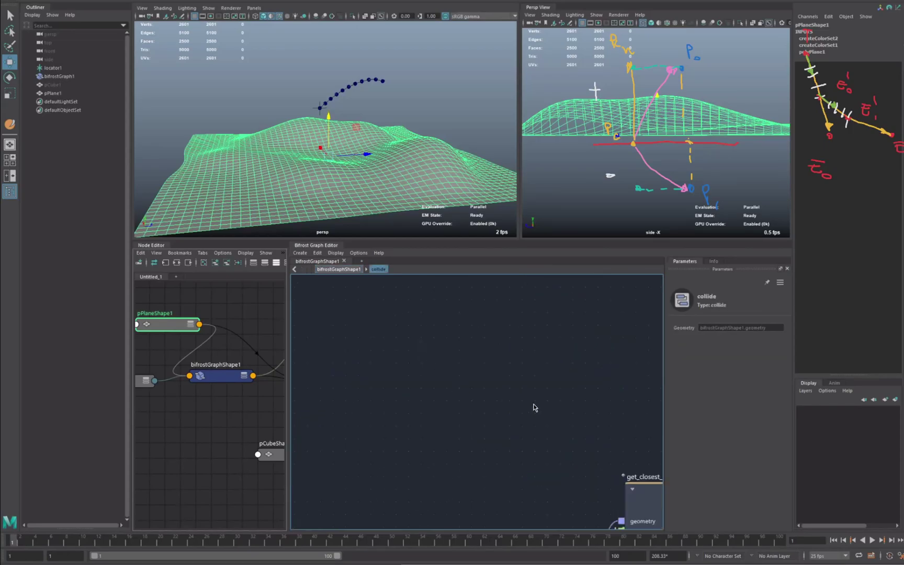
- Move the output node farther from get_closest_locations and reposition get_closest_locations to leave free space beneath it
{"action": "middle_click_drag", "start_coordinate": [540, 475], "coordinate": [472, 360]}
{"action": "left_click_drag", "start_coordinate": [570, 352], "coordinate": [622, 356]}
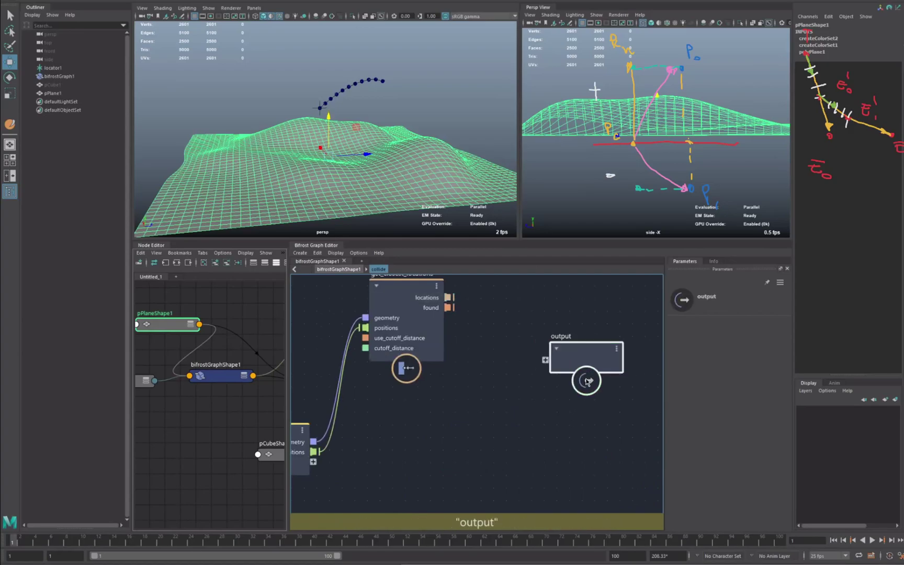
{"action": "scroll", "coordinate": [470, 391], "scroll_direction": "down", "scroll_amount": 1}
{"action": "left_click_drag", "start_coordinate": [434, 330], "coordinate": [431, 400]}
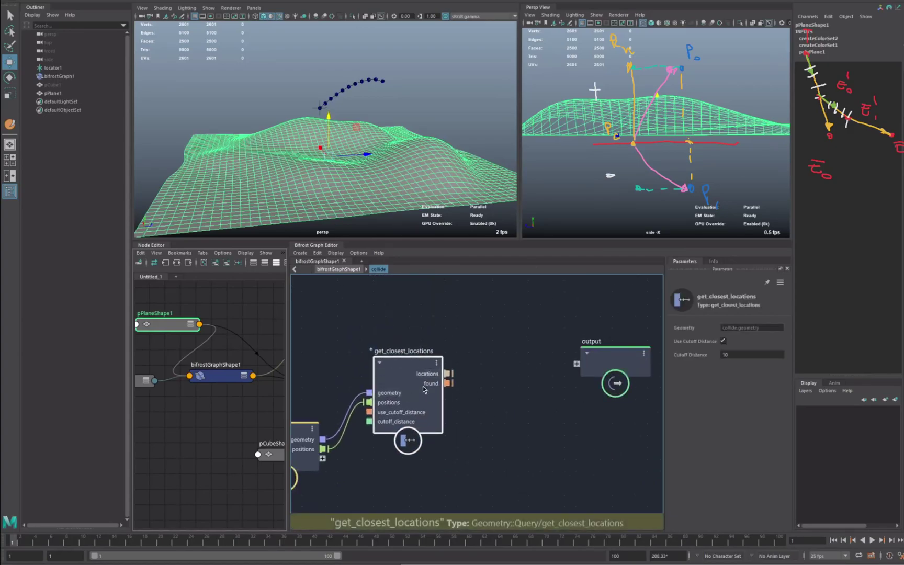
{"action": "left_click_drag", "start_coordinate": [430, 366], "coordinate": [432, 317]}
- Add a get_closest_point node below get_closest_locations
{"action": "left_click", "coordinate": [440, 444]}
{"action": "key", "text": "Tab"}
{"action": "type", "text": "get_clos"}
{"action": "key", "text": "Down"}
{"action": "key", "text": "Return"}
{"action": "middle_click_drag", "start_coordinate": [443, 410], "coordinate": [449, 394], "text": "alt"}
{"action": "left_click_drag", "start_coordinate": [448, 458], "coordinate": [433, 451]}
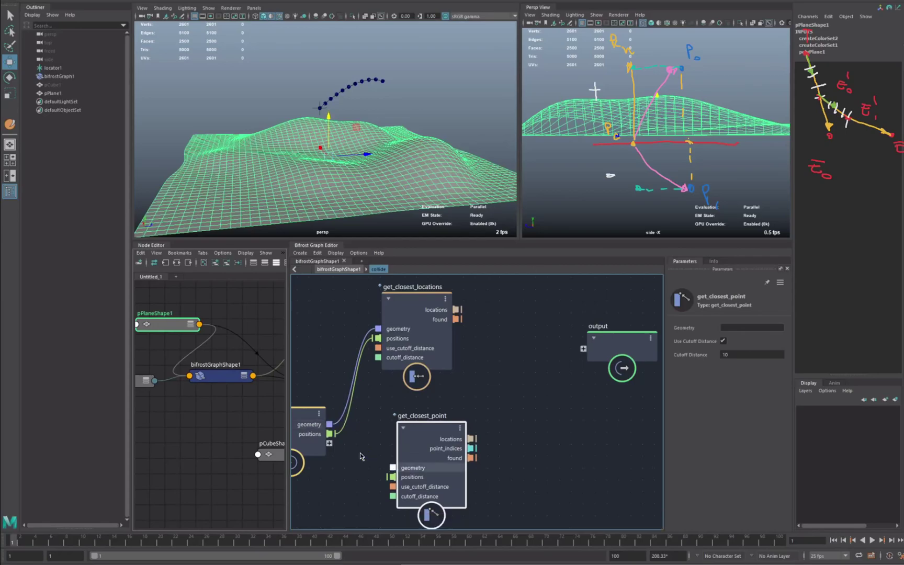
{"action": "left_click_drag", "start_coordinate": [387, 478], "coordinate": [355, 463]}
{"action": "left_click_drag", "start_coordinate": [446, 472], "coordinate": [304, 311]}
{"action": "scroll", "coordinate": [518, 420], "scroll_direction": "down", "scroll_amount": 3}
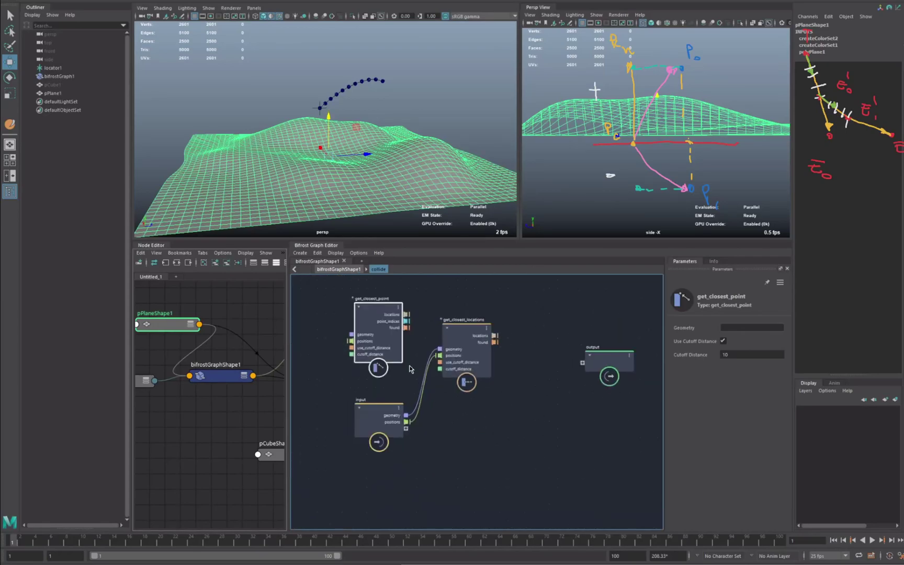
{"action": "key", "text": "ctrl+z"}
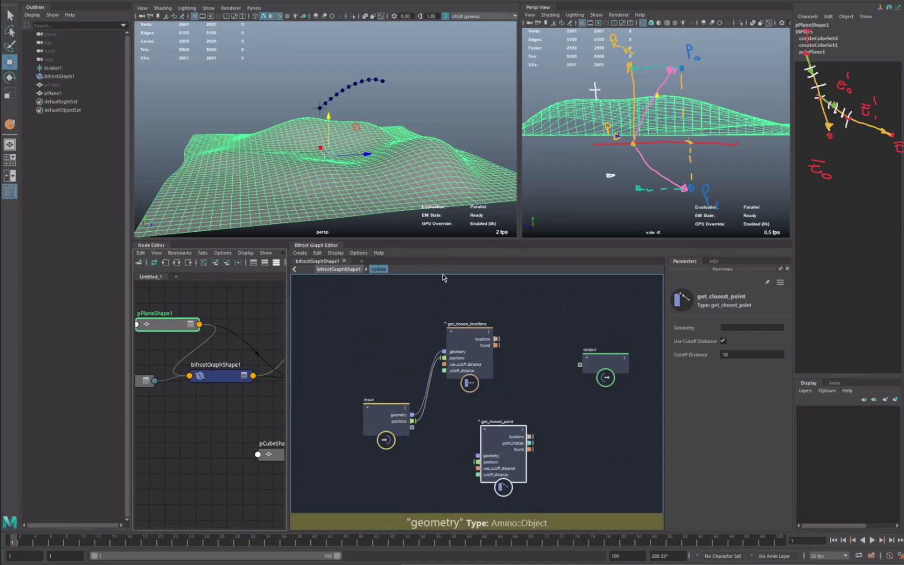
- Align get_closest_point under get_closest_locations and enclose both nodes in a backdrop
{"action": "left_click_drag", "start_coordinate": [492, 442], "coordinate": [471, 452]}
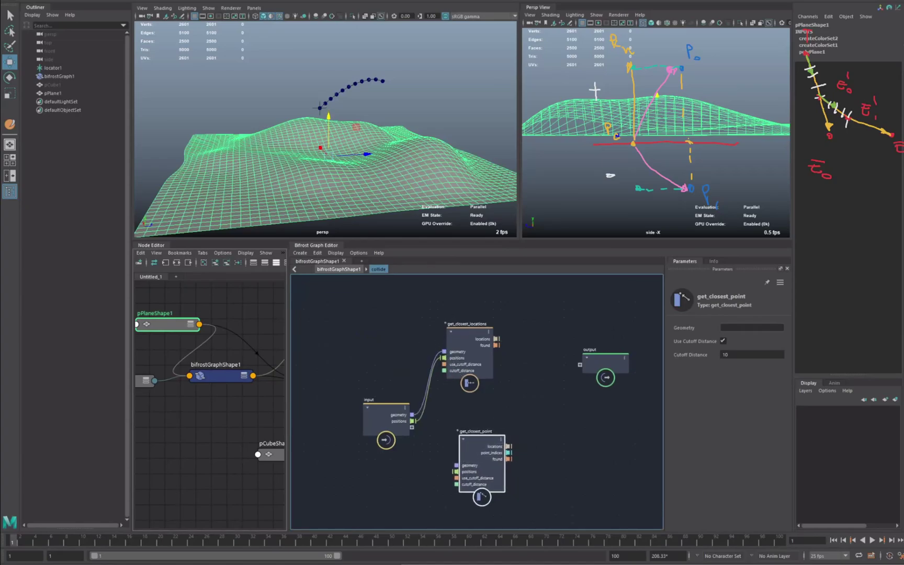
{"action": "right_click", "coordinate": [511, 351]}
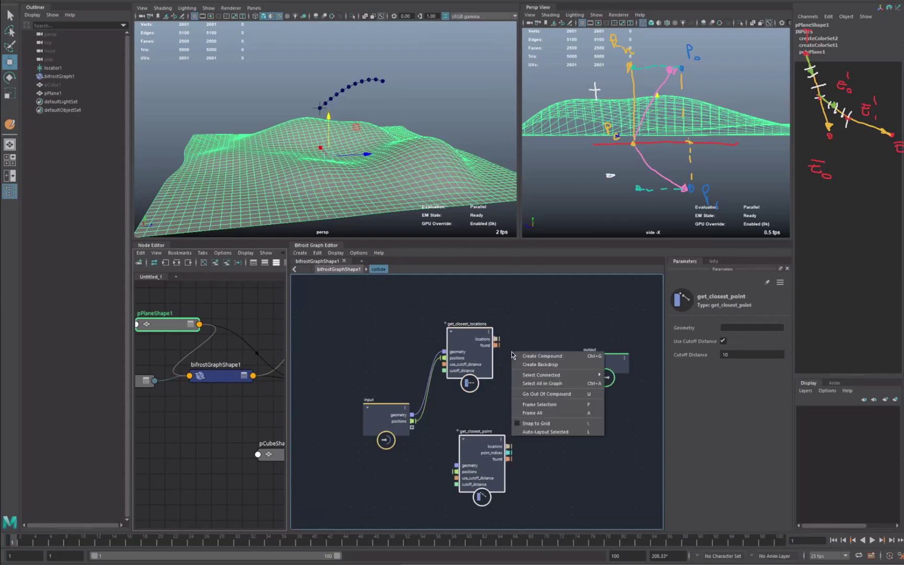
{"action": "left_click", "coordinate": [538, 365]}
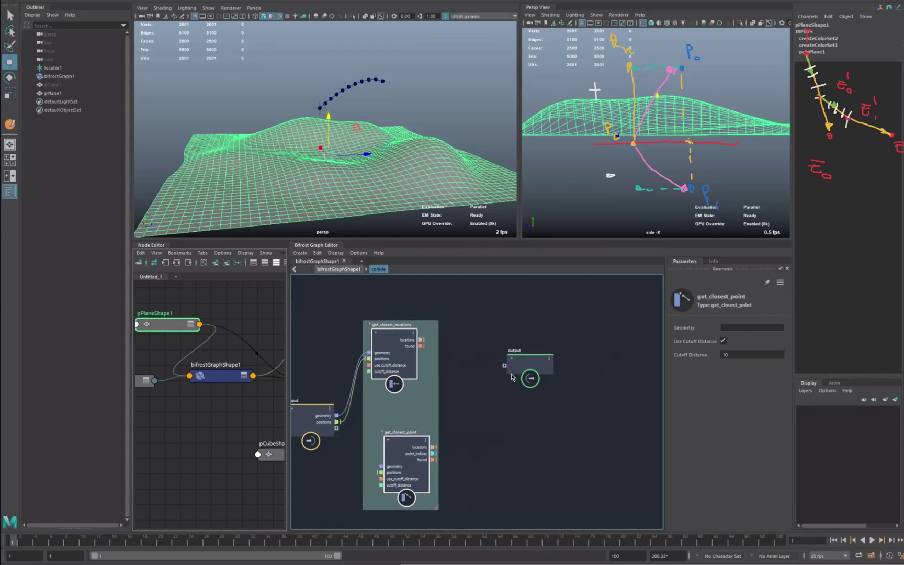
- Add a sample_property node between the backdrop and the output node
{"action": "left_click", "coordinate": [485, 400]}
{"action": "key", "text": "Tab"}
{"action": "type", "text": "sampl"}
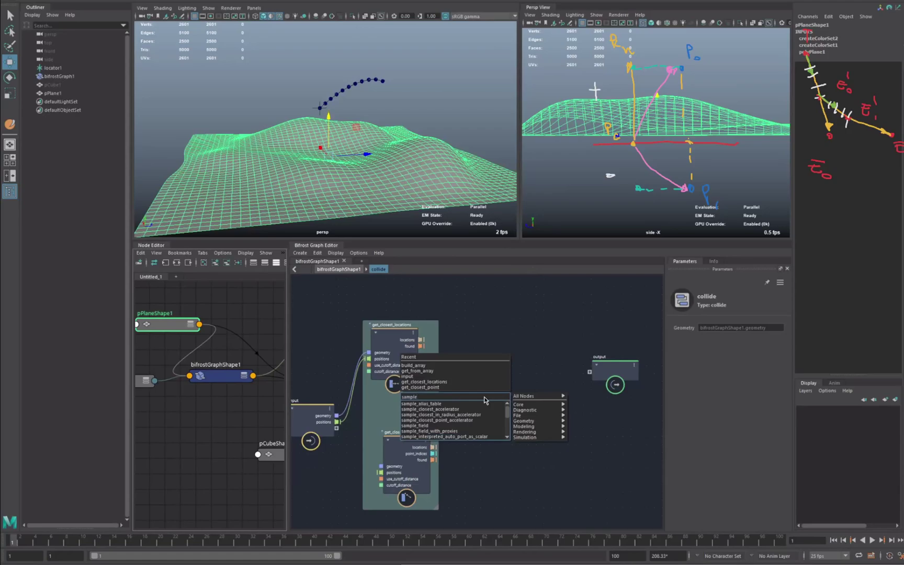
{"action": "type", "text": "e_p"}
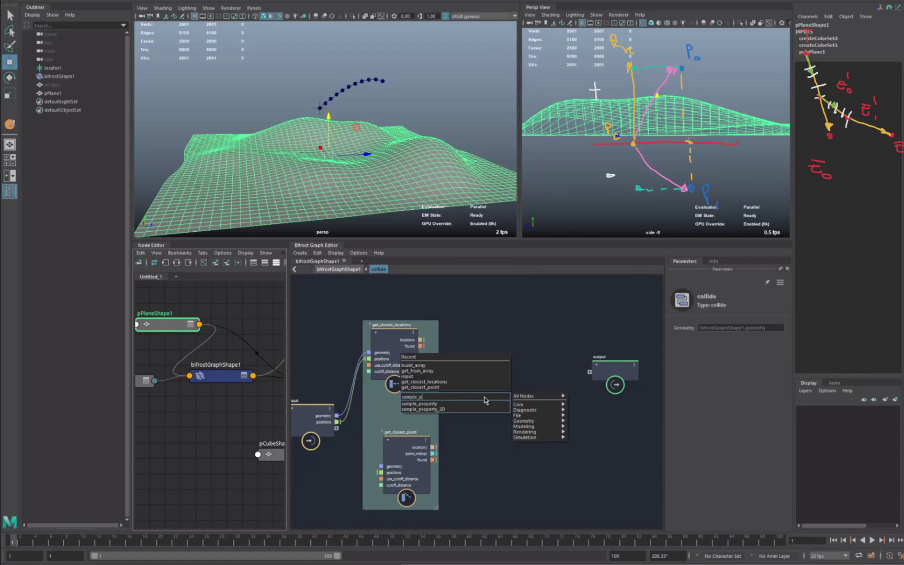
{"action": "key", "text": "Down"}
{"action": "key", "text": "Return"}
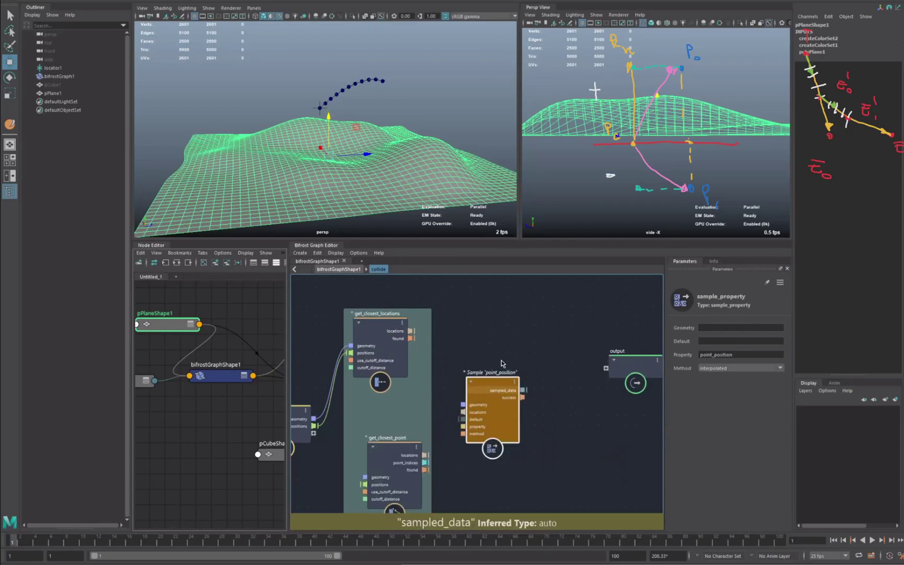
- Connect the input's geometry and get_closest_locations' locations to the matching ports of sample_property
{"action": "left_click_drag", "start_coordinate": [373, 413], "coordinate": [466, 372]}
{"action": "left_click_drag", "start_coordinate": [412, 331], "coordinate": [511, 361]}
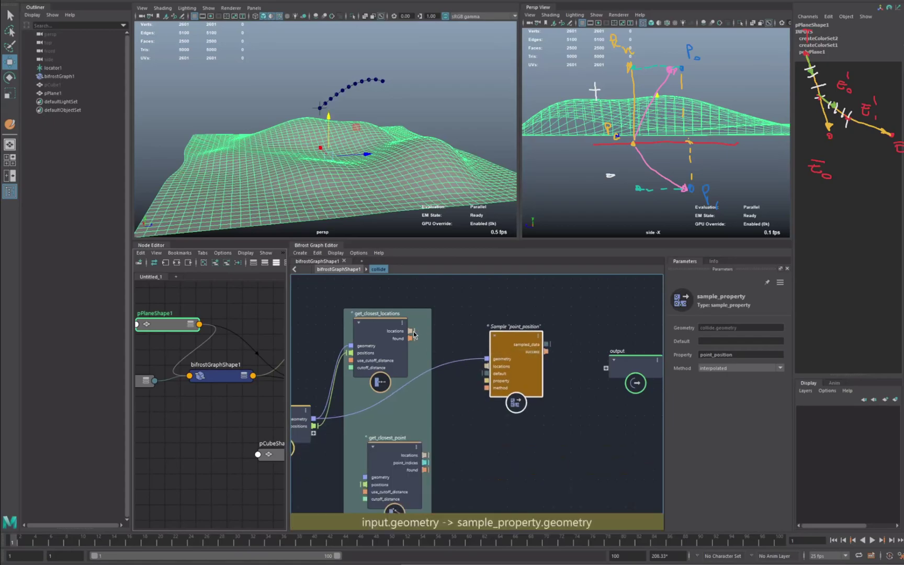
{"action": "left_click_drag", "start_coordinate": [412, 330], "coordinate": [492, 369]}
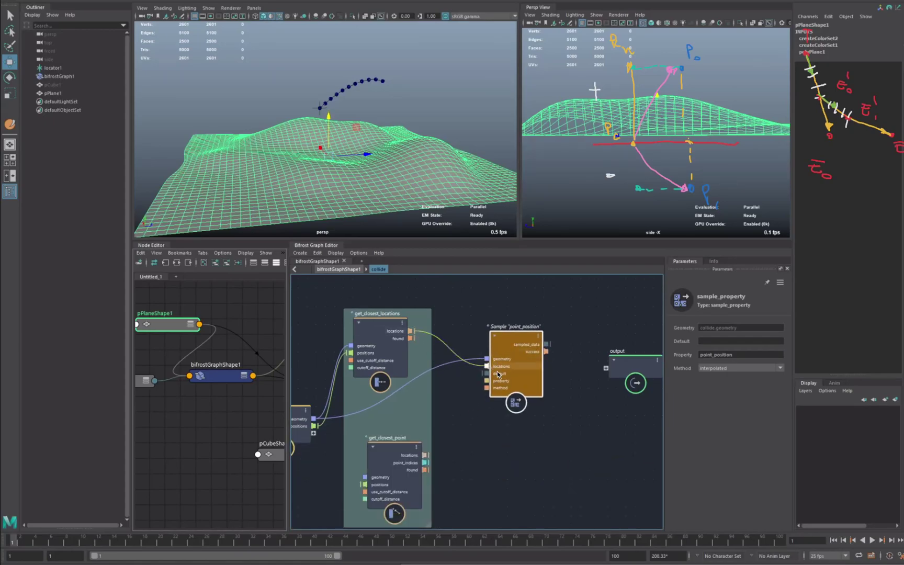
- Set the value type of sample_property's default port to a three-component 32-bit floating-point vector
{"action": "right_click", "coordinate": [497, 373]}
{"action": "left_click", "coordinate": [523, 377]}
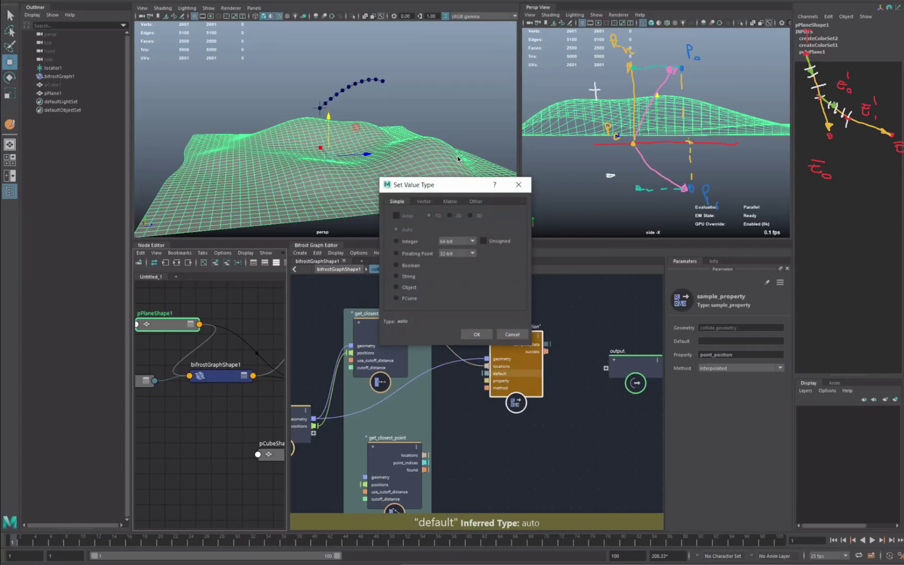
{"action": "left_click", "coordinate": [426, 201]}
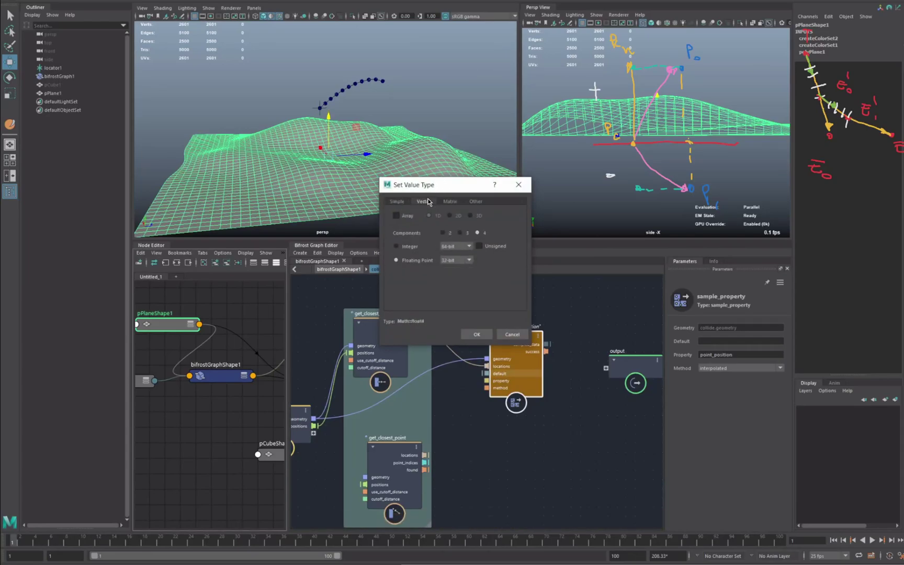
{"action": "left_click", "coordinate": [460, 233]}
{"action": "left_click", "coordinate": [476, 335]}
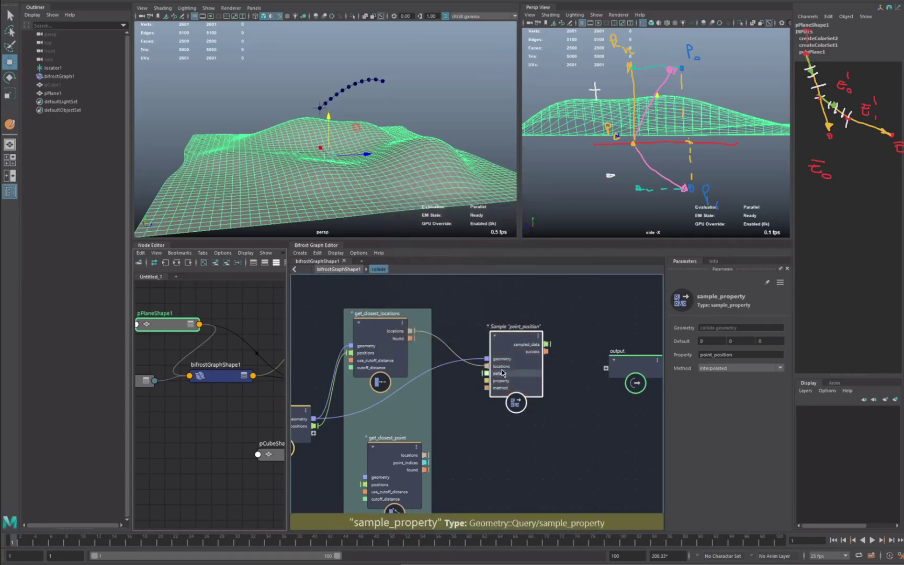
- Create a value node for sample_property's default port and rearrange the nodes, moving the output node farther away
{"action": "right_click", "coordinate": [500, 373]}
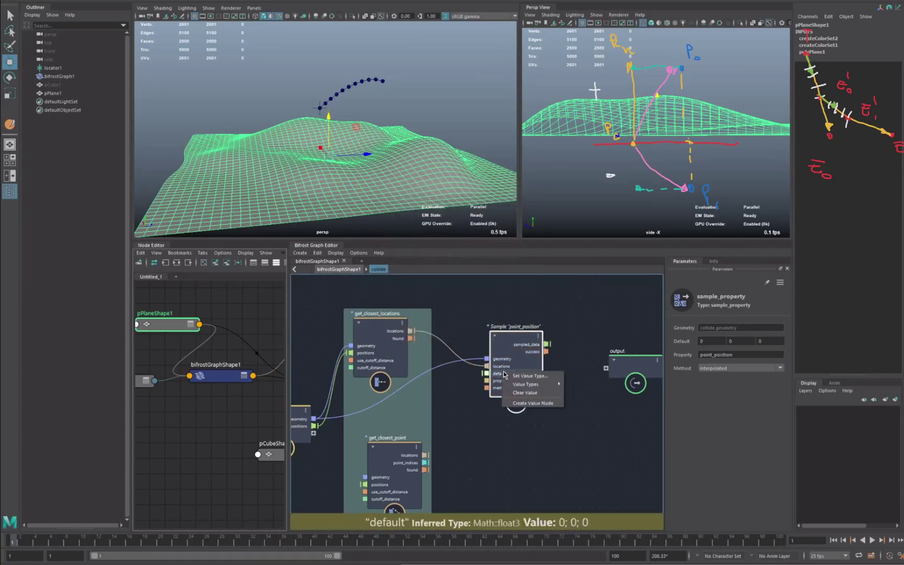
{"action": "left_click", "coordinate": [532, 403]}
{"action": "left_click_drag", "start_coordinate": [527, 359], "coordinate": [580, 356]}
{"action": "left_click_drag", "start_coordinate": [441, 471], "coordinate": [505, 422]}
{"action": "middle_click_drag", "start_coordinate": [650, 397], "coordinate": [509, 382], "text": "alt"}
{"action": "left_click_drag", "start_coordinate": [501, 356], "coordinate": [590, 348]}
- Duplicate the point_position sampling node with its connections, place the copy below, and set its property to point_normal
{"action": "left_click", "coordinate": [426, 348]}
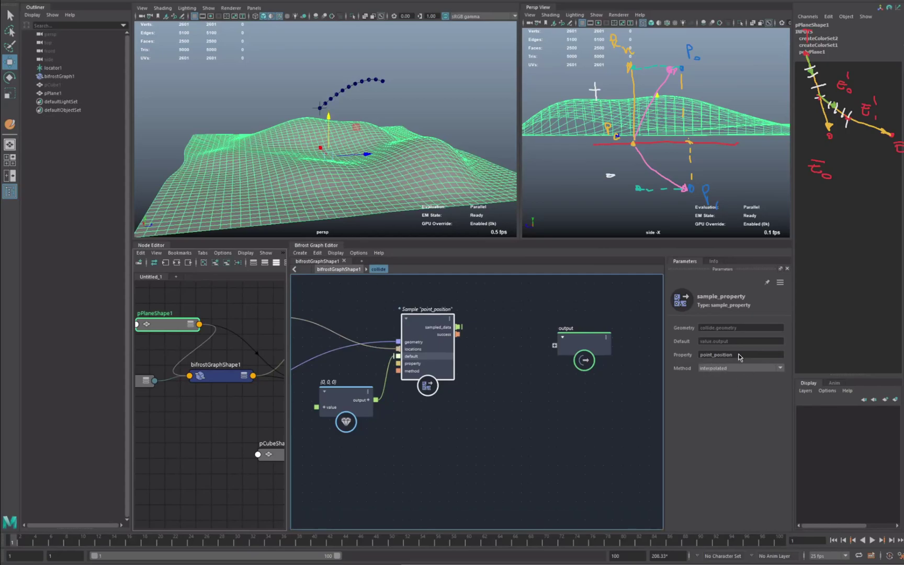
{"action": "left_click_drag", "start_coordinate": [743, 357], "coordinate": [718, 357]}
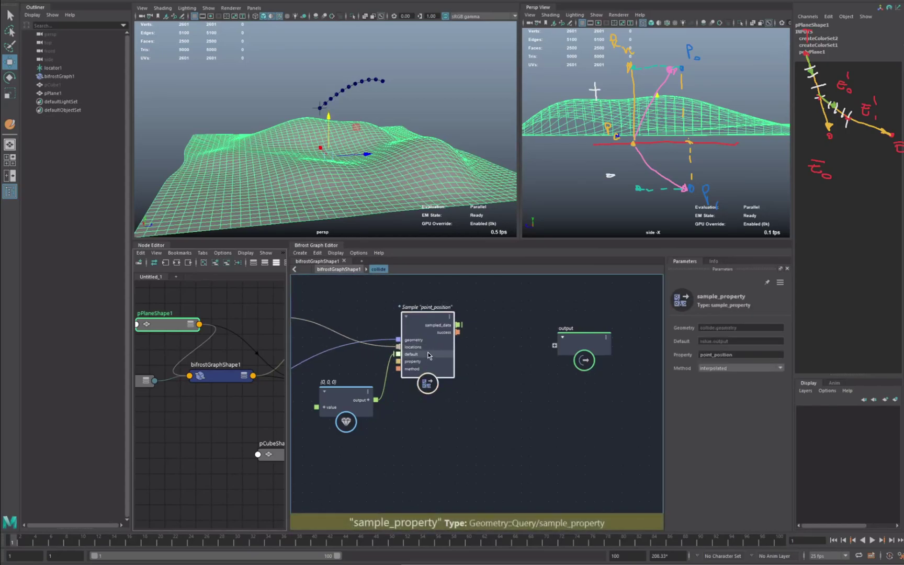
{"action": "key", "text": "ctrl+d"}
{"action": "left_click_drag", "start_coordinate": [433, 393], "coordinate": [440, 478]}
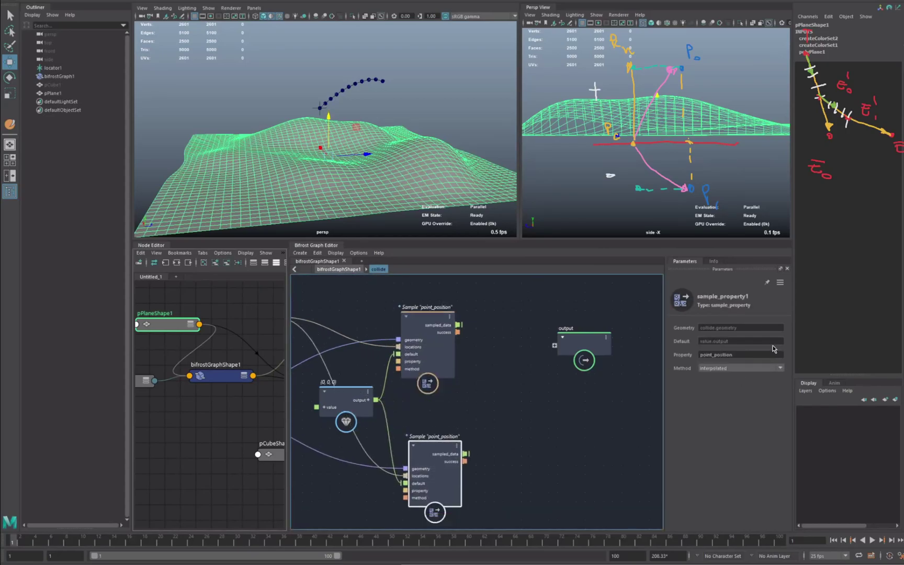
{"action": "left_click", "coordinate": [749, 358]}
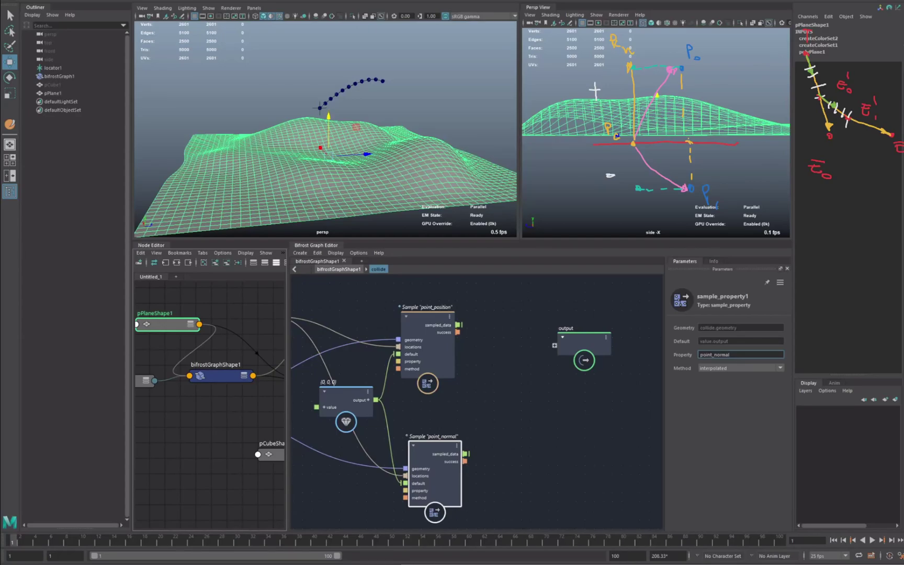
- Move the output node farther away and add a subtract node between the sampling nodes and the output
{"action": "middle_click_drag", "start_coordinate": [445, 410], "coordinate": [436, 421], "text": "alt"}
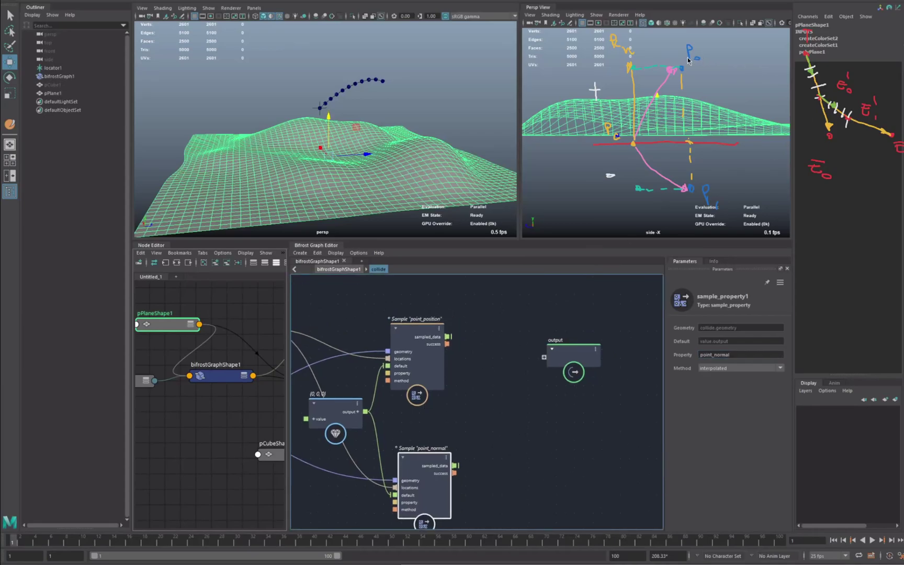
{"action": "middle_click_drag", "start_coordinate": [738, 112], "coordinate": [731, 134], "text": "alt"}
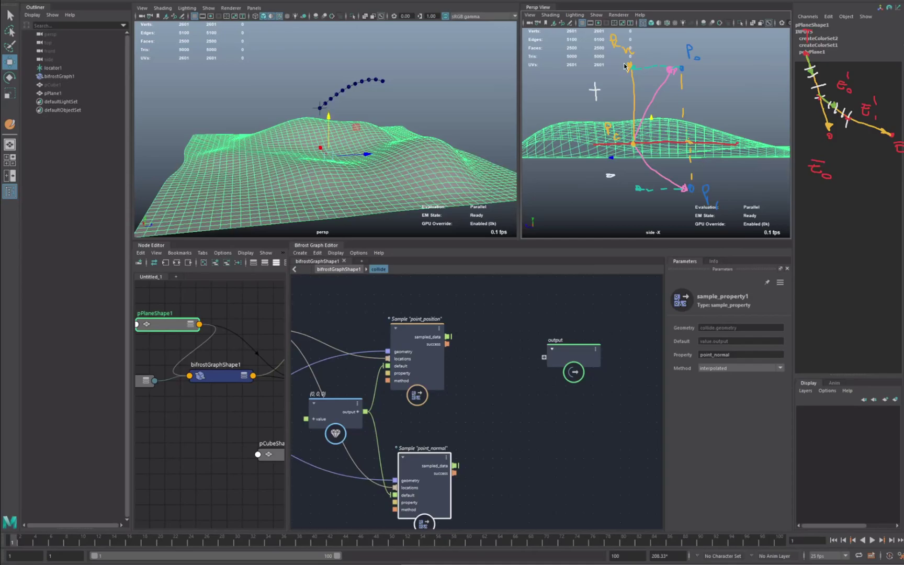
{"action": "left_click_drag", "start_coordinate": [580, 365], "coordinate": [630, 359]}
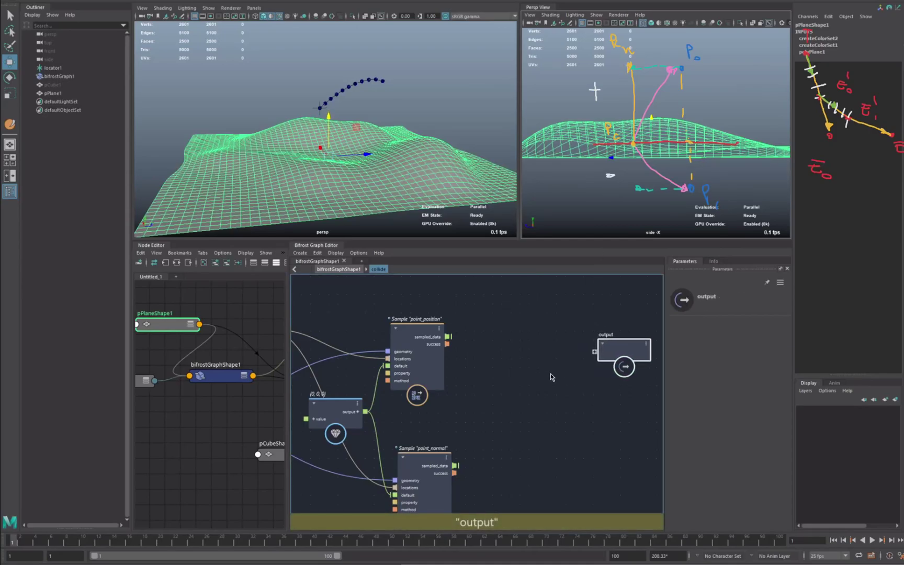
{"action": "middle_click_drag", "start_coordinate": [548, 373], "coordinate": [486, 372], "text": "alt"}
{"action": "left_click", "coordinate": [465, 376]}
{"action": "key", "text": "Tab"}
{"action": "type", "text": "sub"}
{"action": "key", "text": "Return"}
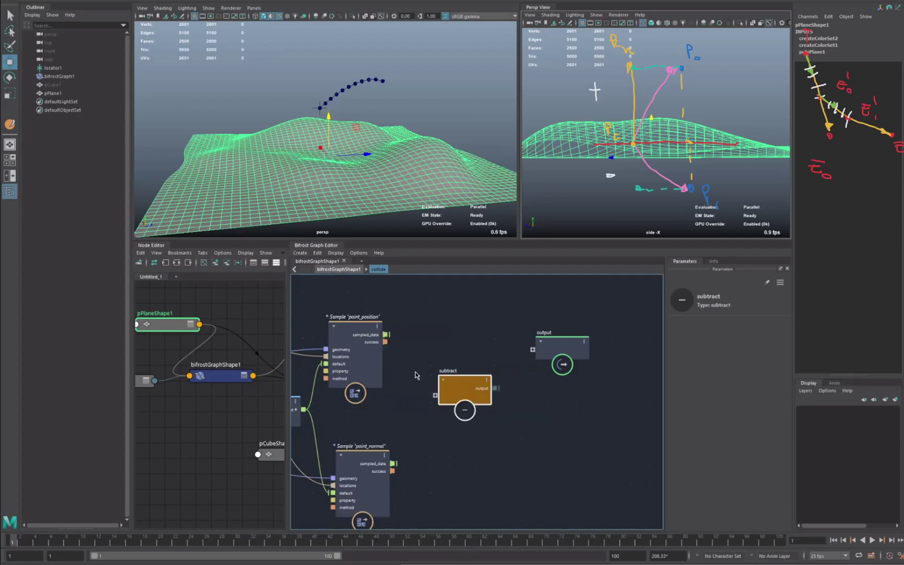
- Connect the point_position sampled_data and the compound input's positions to the subtract node, in that order
{"action": "left_click_drag", "start_coordinate": [386, 334], "coordinate": [436, 395]}
{"action": "middle_click_drag", "start_coordinate": [433, 425], "coordinate": [434, 407], "text": "alt"}
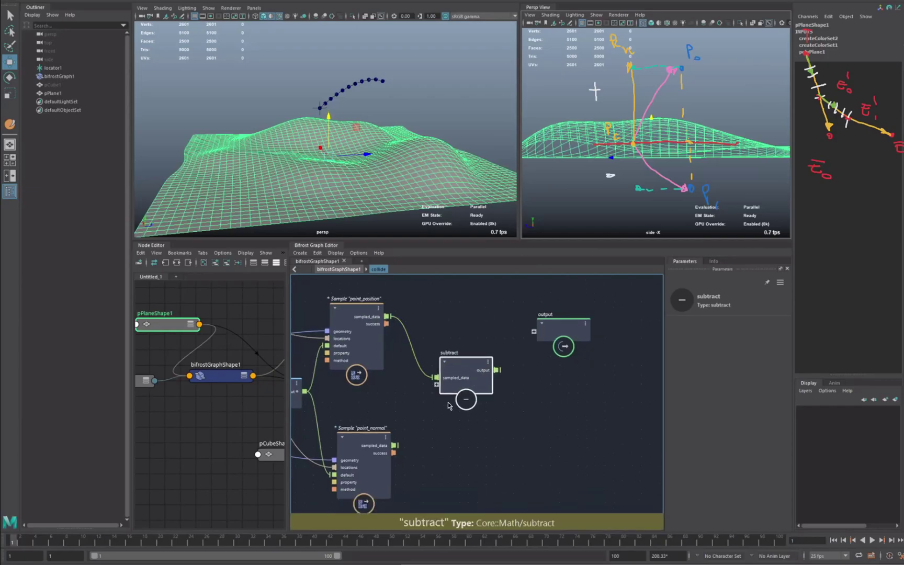
{"action": "mouse_move", "coordinate": [354, 424]}
{"action": "middle_mouse_down", "text": "alt"}
{"action": "mouse_move", "coordinate": [433, 417]}
{"action": "mouse_move", "coordinate": [446, 403]}
{"action": "middle_mouse_up", "text": "alt"}
{"action": "scroll", "coordinate": [447, 402], "scroll_direction": "down", "scroll_amount": 1}
{"action": "scroll", "coordinate": [447, 402], "scroll_direction": "down", "scroll_amount": 1}
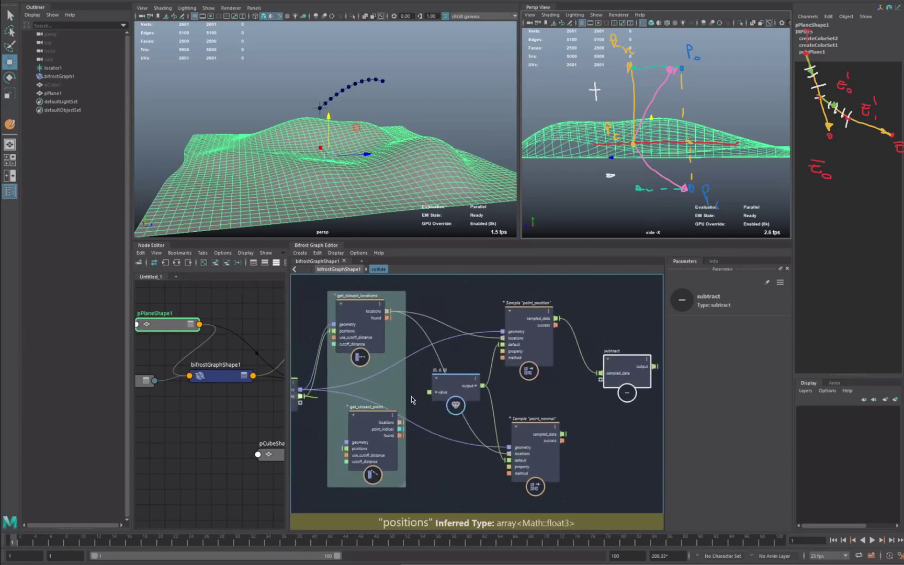
{"action": "left_click_drag", "start_coordinate": [300, 395], "coordinate": [600, 383]}
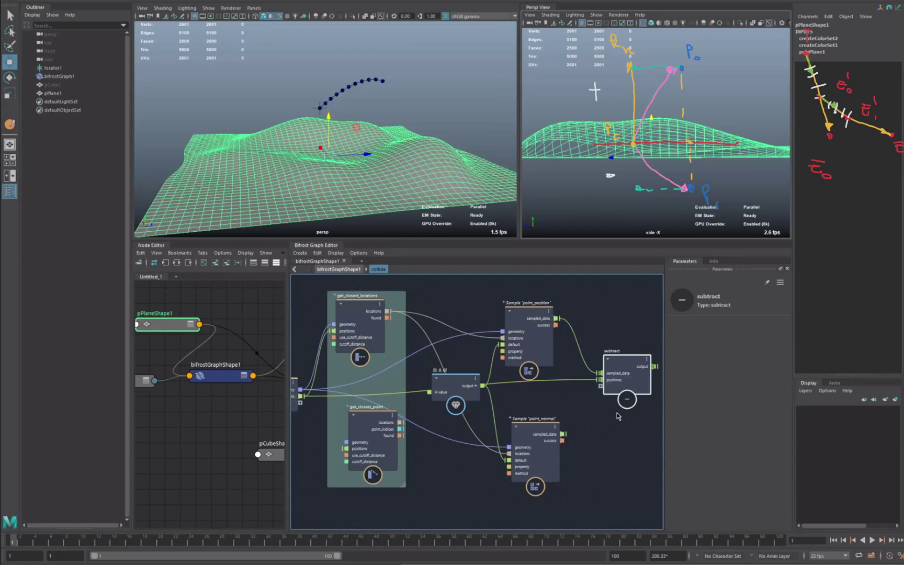
- Move the output node aside, add a dot node after subtract, and connect subtract's output to its first port
{"action": "middle_click_drag", "start_coordinate": [505, 421], "coordinate": [351, 423]}
{"action": "left_click_drag", "start_coordinate": [560, 331], "coordinate": [626, 347]}
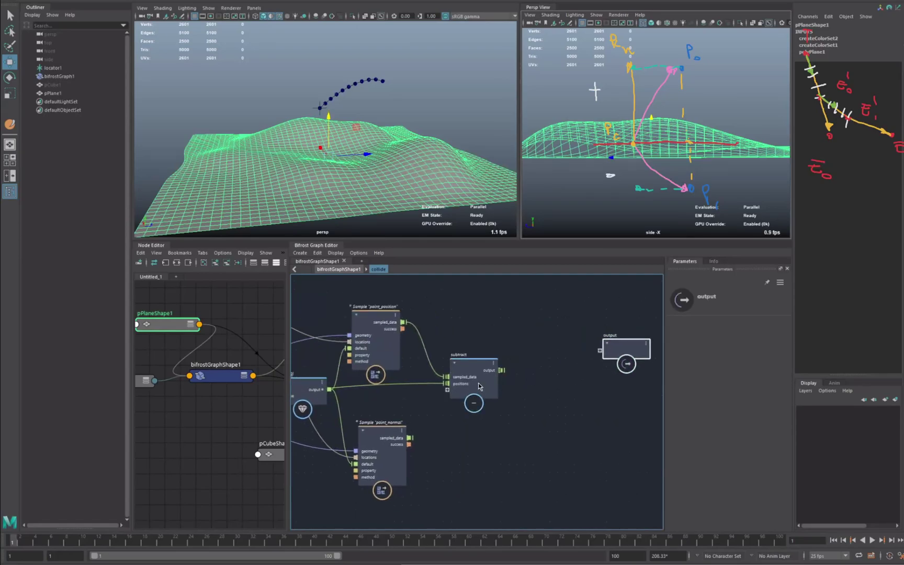
{"action": "middle_click_drag", "start_coordinate": [556, 388], "coordinate": [478, 383], "text": "alt"}
{"action": "key", "text": "Tab"}
{"action": "type", "text": "dot"}
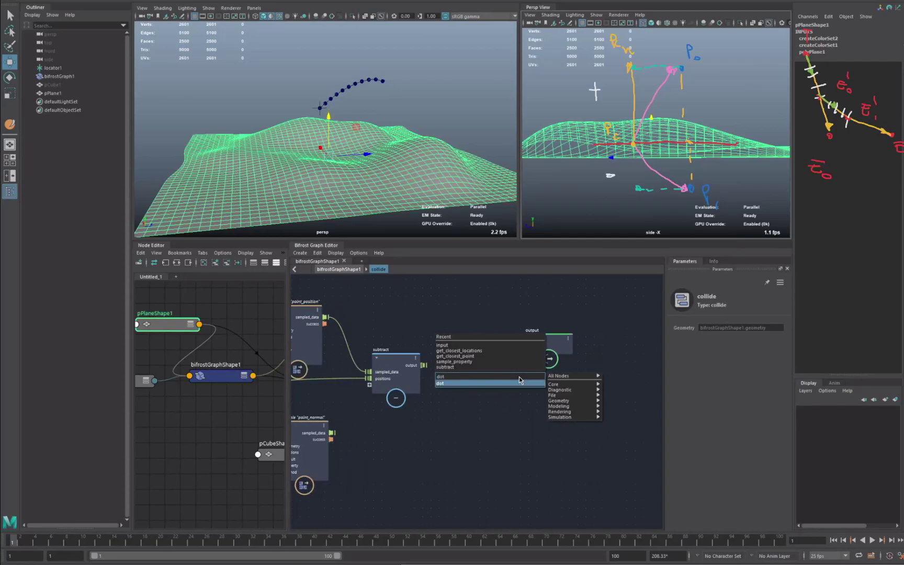
{"action": "left_click", "coordinate": [519, 379]}
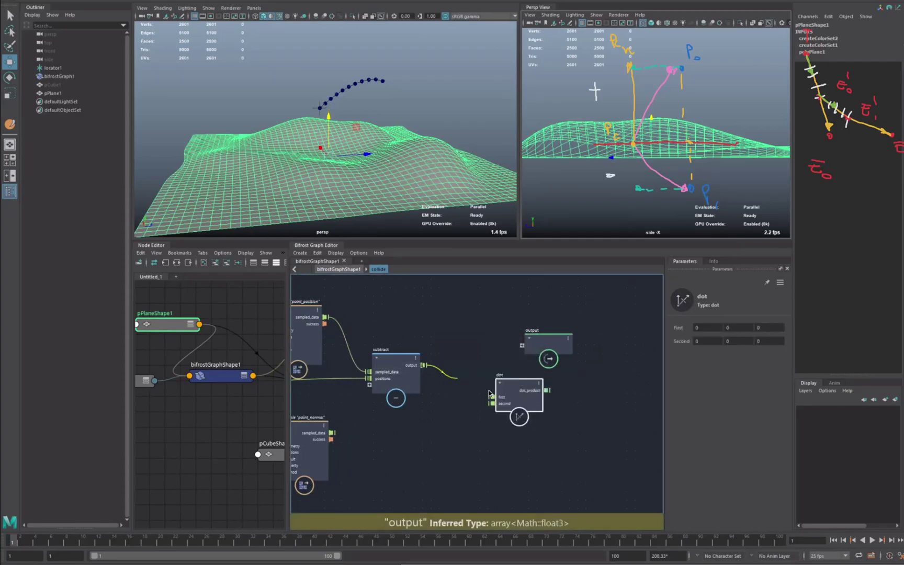
{"action": "left_click_drag", "start_coordinate": [491, 394], "coordinate": [500, 400]}
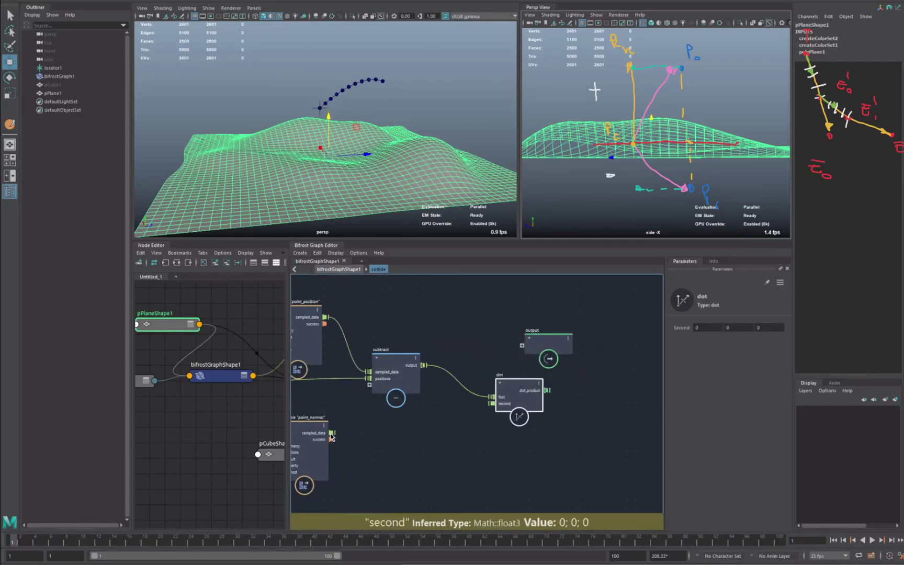
- Connect the point_normal sampled_data to the dot node's second port and move the output node farther away
{"action": "left_click_drag", "start_coordinate": [331, 437], "coordinate": [492, 403]}
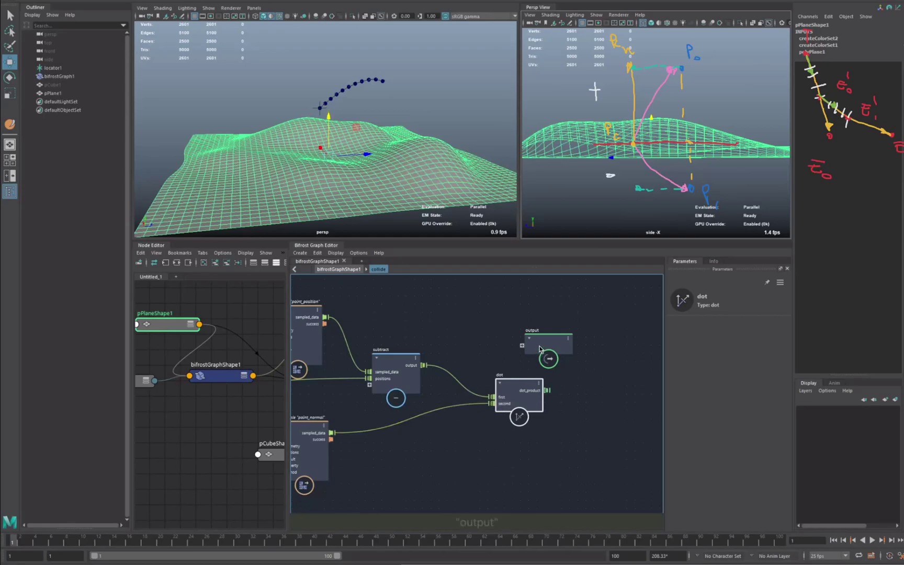
{"action": "left_click_drag", "start_coordinate": [541, 347], "coordinate": [687, 348]}
{"action": "middle_click_drag", "start_coordinate": [437, 370], "coordinate": [336, 370], "text": "alt"}
{"action": "left_click", "coordinate": [557, 381]}
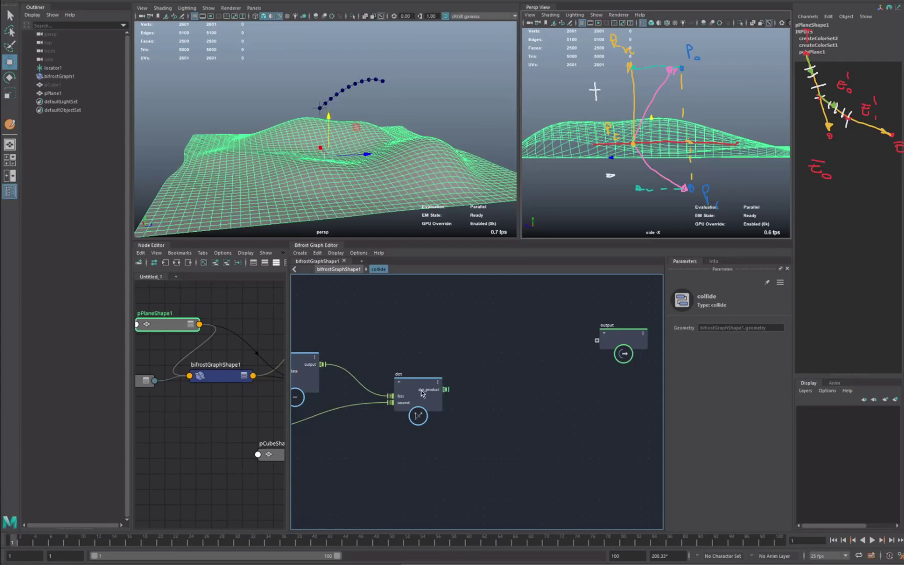
- Add a greater node after dot and connect dot_product to its first port
{"action": "middle_click_drag", "start_coordinate": [534, 388], "coordinate": [494, 388]}
{"action": "key", "text": "Tab"}
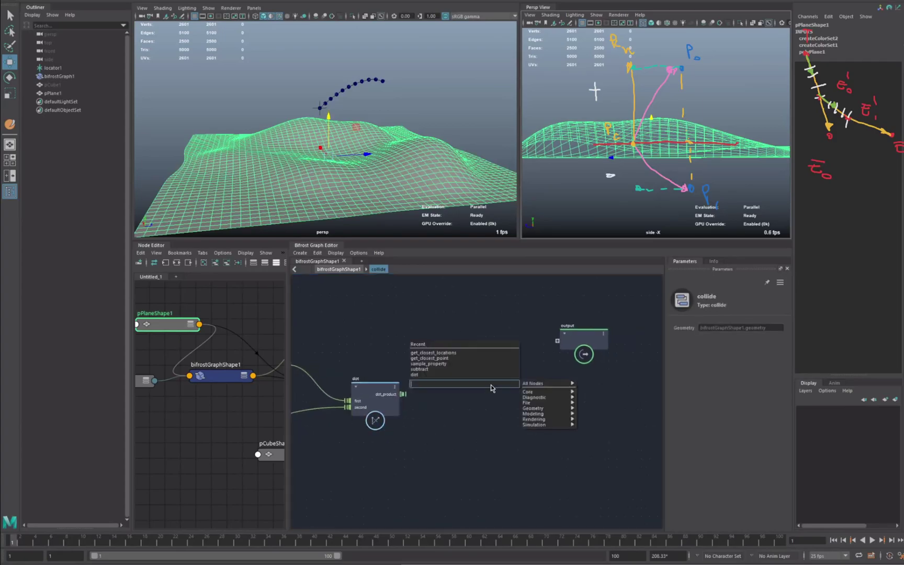
{"action": "type", "text": "greater"}
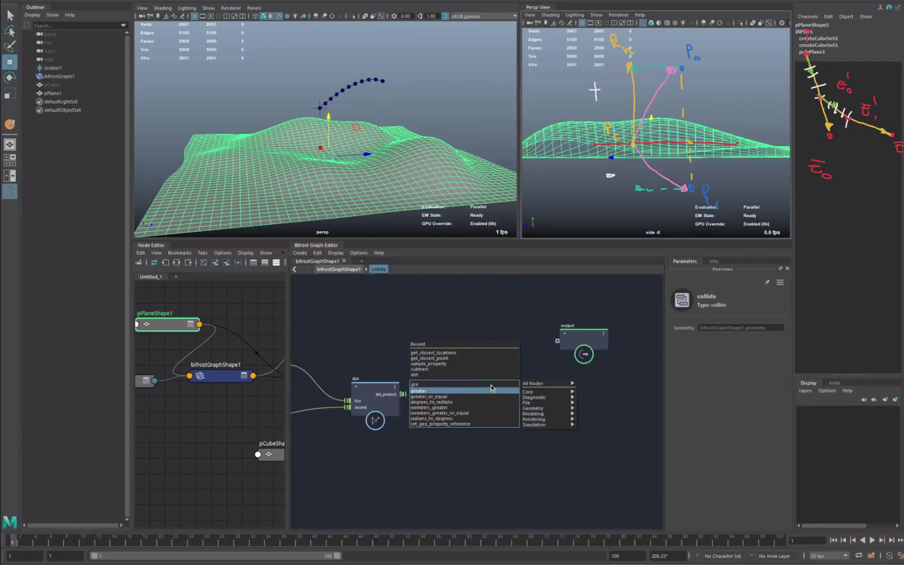
{"action": "key", "text": "Return"}
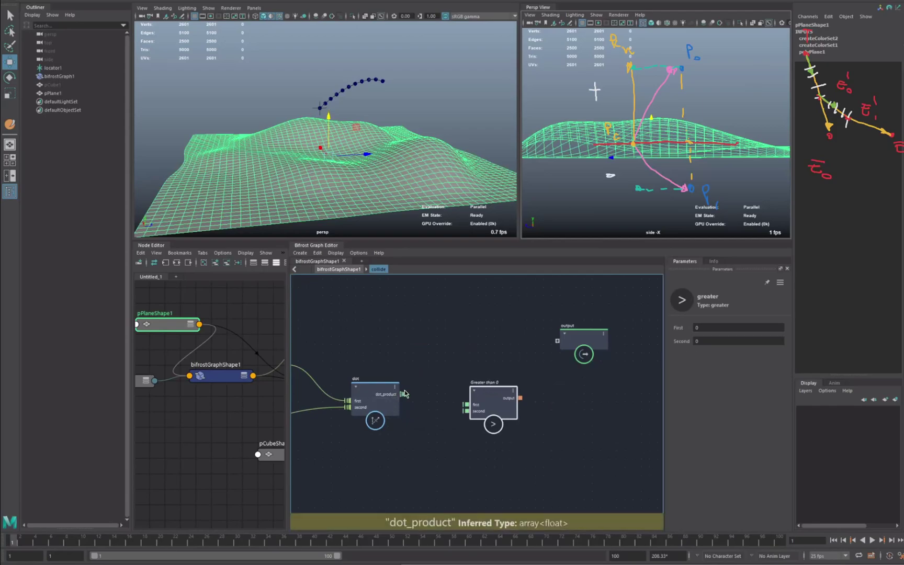
{"action": "left_click_drag", "start_coordinate": [403, 394], "coordinate": [476, 408]}
- Move the output node aside, add an if node, and connect the greater node's output to its condition port
{"action": "middle_click_drag", "start_coordinate": [580, 349], "coordinate": [492, 348]}
{"action": "left_click_drag", "start_coordinate": [492, 348], "coordinate": [590, 345]}
{"action": "left_click", "coordinate": [490, 395]}
{"action": "key", "text": "Tab"}
{"action": "type", "text": "if"}
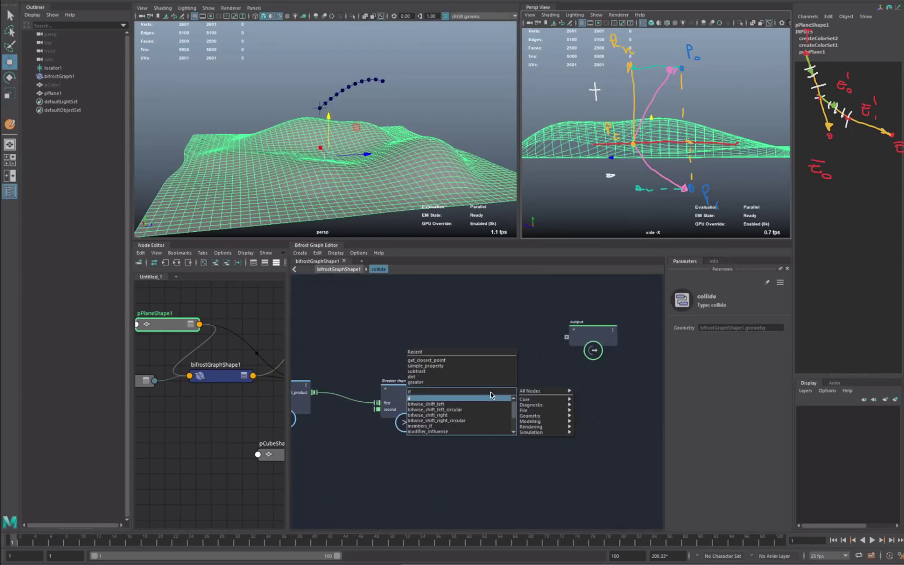
{"action": "key", "text": "Return"}
{"action": "left_click_drag", "start_coordinate": [431, 396], "coordinate": [474, 413]}
- Move the if node back near the sampling nodes and connect the point_position sampled_data to its true_case port
{"action": "middle_click_drag", "start_coordinate": [421, 424], "coordinate": [515, 452]}
{"action": "left_click_drag", "start_coordinate": [608, 429], "coordinate": [409, 340]}
{"action": "middle_click_drag", "start_coordinate": [400, 402], "coordinate": [636, 431]}
{"action": "middle_click_drag", "start_coordinate": [474, 393], "coordinate": [418, 397]}
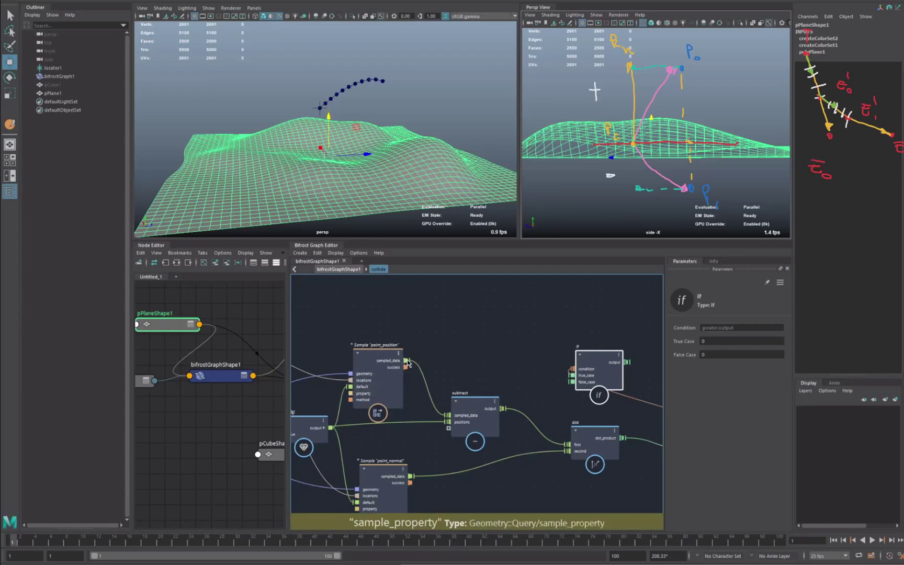
{"action": "left_click_drag", "start_coordinate": [407, 360], "coordinate": [583, 380]}
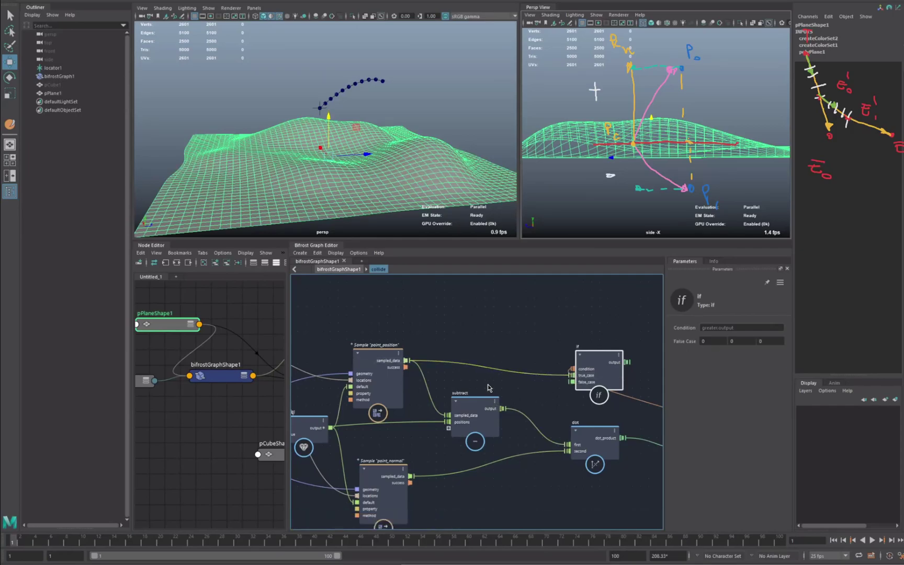
- Connect the compound input's positions to the if node's false_case port
{"action": "middle_click_drag", "start_coordinate": [540, 341], "coordinate": [599, 341]}
{"action": "middle_click_drag", "start_coordinate": [480, 383], "coordinate": [519, 380]}
{"action": "scroll", "coordinate": [519, 380], "scroll_direction": "down", "scroll_amount": 3}
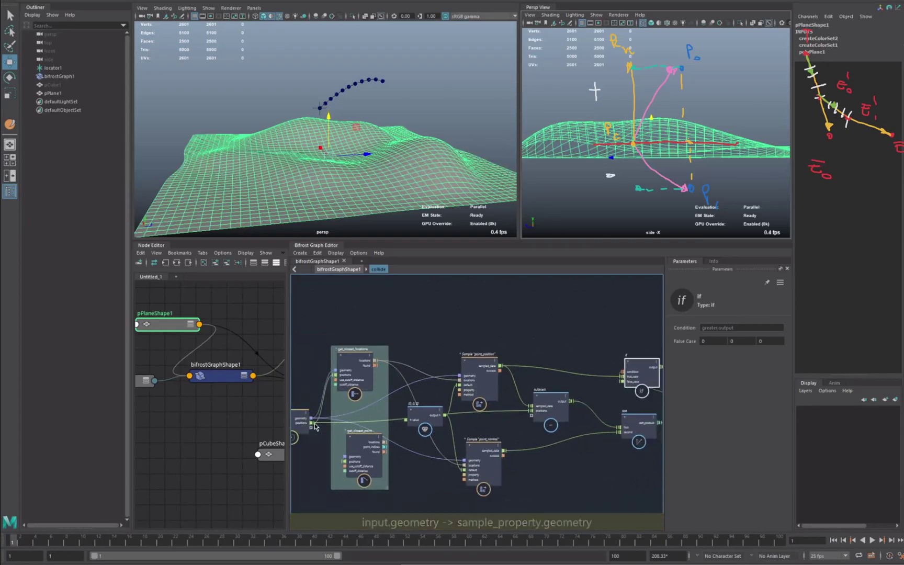
{"action": "left_click_drag", "start_coordinate": [312, 422], "coordinate": [622, 382]}
- Place the if node next to the greater node and connect its output to the compound's output node
{"action": "middle_click_drag", "start_coordinate": [645, 376], "coordinate": [427, 376]}
{"action": "left_click_drag", "start_coordinate": [426, 376], "coordinate": [541, 381]}
{"action": "middle_click_drag", "start_coordinate": [570, 379], "coordinate": [457, 369]}
{"action": "scroll", "coordinate": [456, 370], "scroll_direction": "up", "scroll_amount": 3}
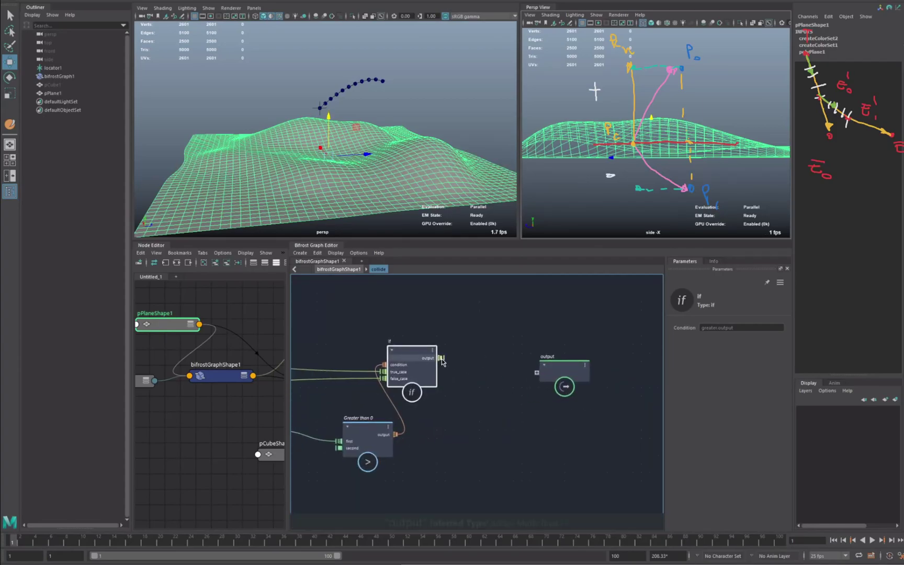
{"action": "left_click_drag", "start_coordinate": [441, 359], "coordinate": [537, 373]}
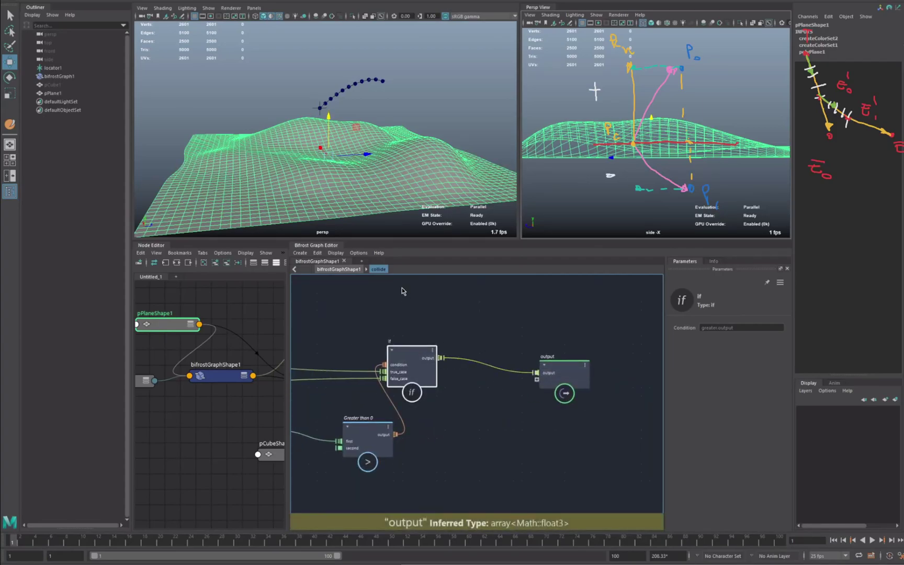
- Return to the bifrostGraphShape1 level, connect collide's output to the array<float3> value node, and shift the collide node down slightly
{"action": "left_click", "coordinate": [355, 270]}
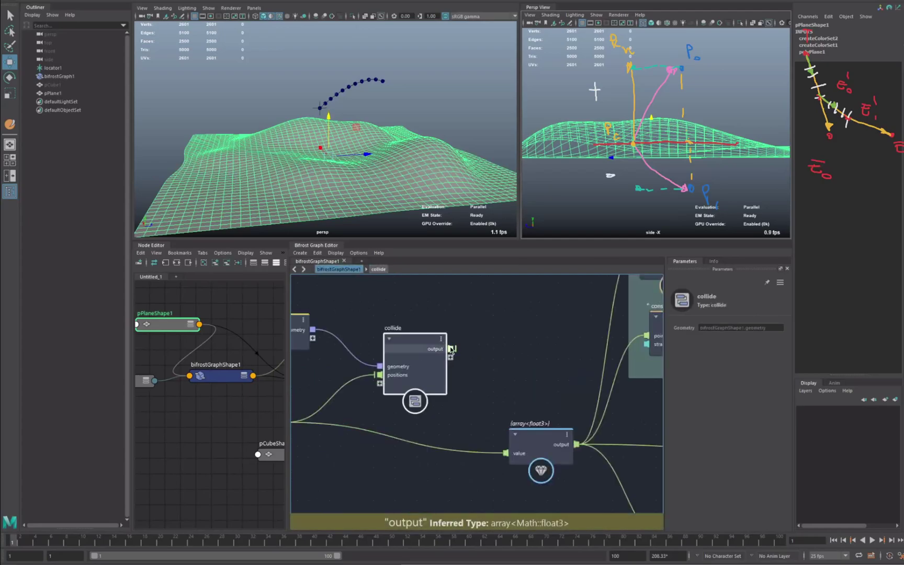
{"action": "left_click_drag", "start_coordinate": [451, 349], "coordinate": [507, 453]}
{"action": "left_click_drag", "start_coordinate": [422, 353], "coordinate": [422, 369]}
- Reopen the collide compound, review its node chain, and move the if node up above the sampling and subtract nodes
{"action": "double_click", "coordinate": [413, 357]}
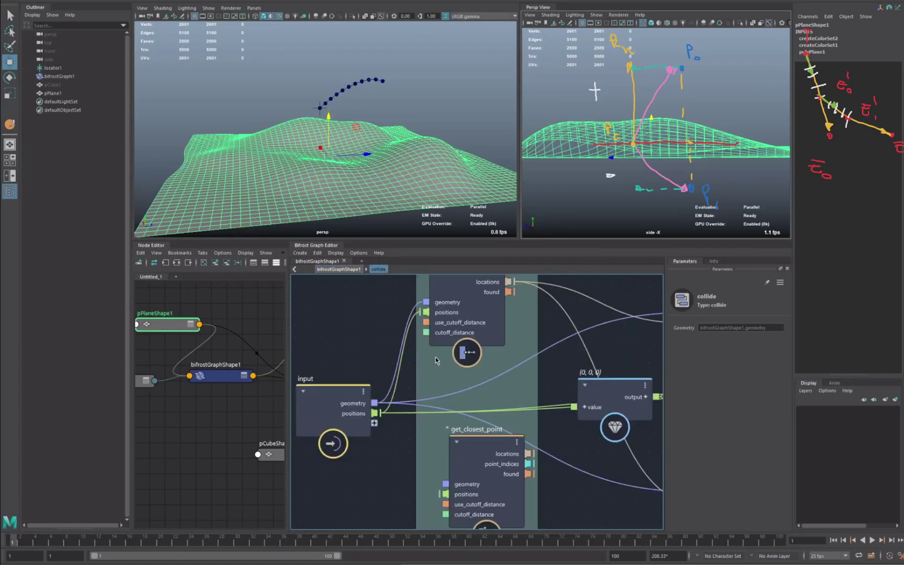
{"action": "scroll", "coordinate": [525, 380], "scroll_direction": "down", "scroll_amount": 3}
{"action": "middle_click_drag", "start_coordinate": [512, 381], "coordinate": [315, 374], "text": "alt"}
{"action": "middle_click_drag", "start_coordinate": [594, 379], "coordinate": [357, 374], "text": "alt"}
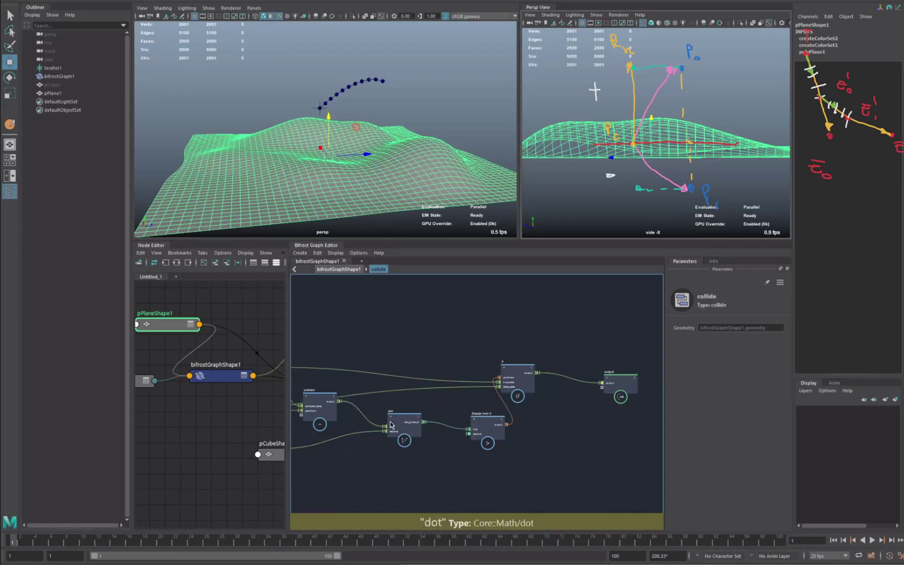
{"action": "scroll", "coordinate": [390, 425], "scroll_direction": "up", "scroll_amount": 2}
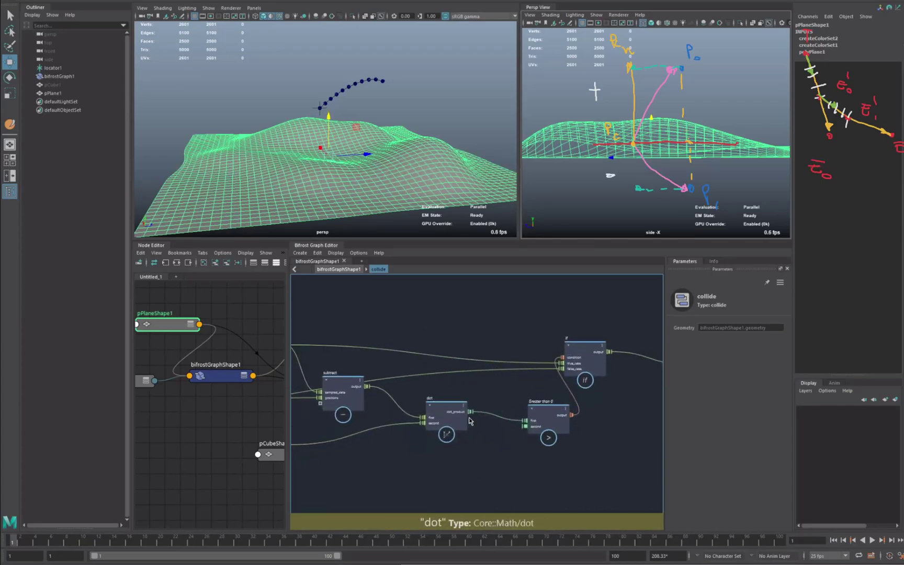
{"action": "left_click_drag", "start_coordinate": [584, 361], "coordinate": [434, 298]}
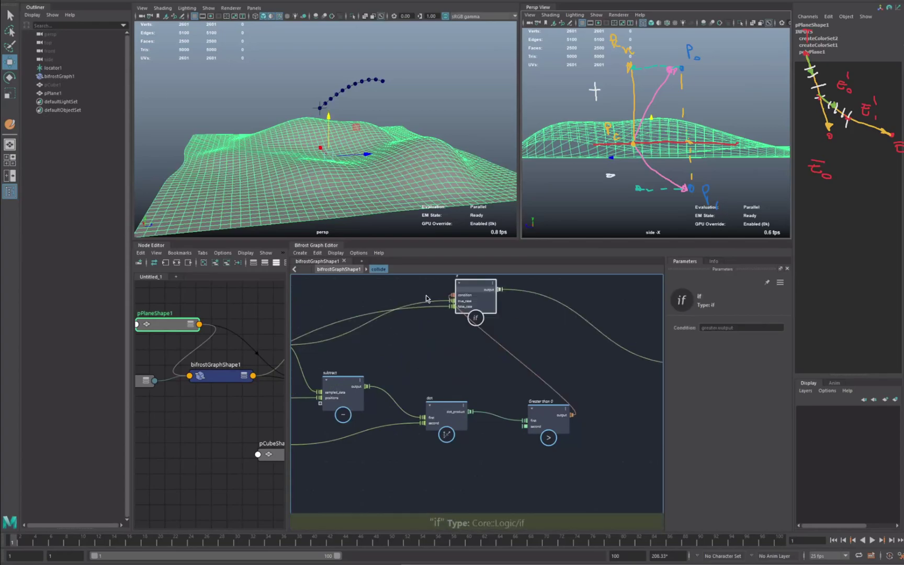
{"action": "middle_click_drag", "start_coordinate": [388, 407], "coordinate": [680, 467], "text": "alt"}
{"action": "middle_click_drag", "start_coordinate": [646, 418], "coordinate": [496, 411], "text": "alt"}
{"action": "left_click_drag", "start_coordinate": [583, 344], "coordinate": [506, 308]}
- Try feeding the point_position sampled_data into the if node's false_case, check the chain on the plane, and undo the connection
{"action": "scroll", "coordinate": [494, 402], "scroll_direction": "up", "scroll_amount": 2}
{"action": "middle_click_drag", "start_coordinate": [487, 438], "coordinate": [484, 472]}
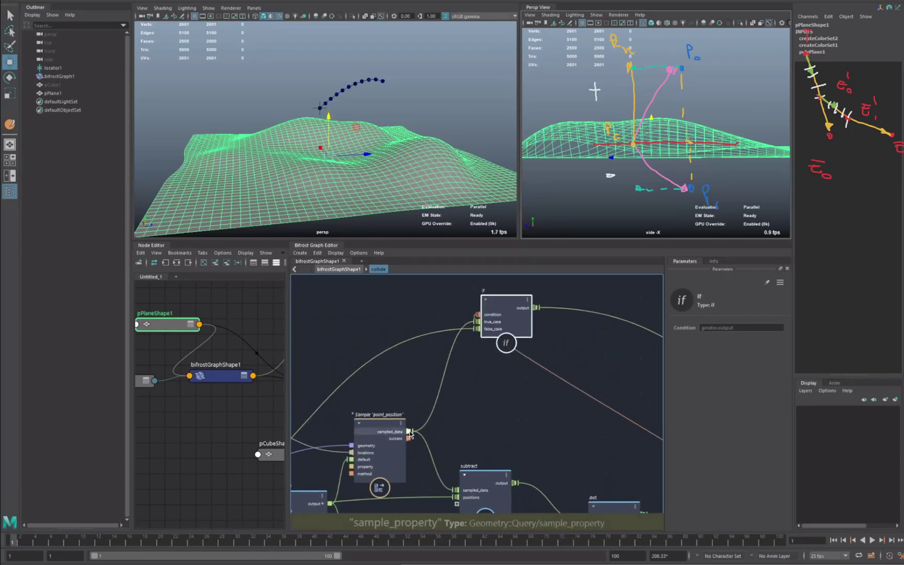
{"action": "left_click_drag", "start_coordinate": [409, 431], "coordinate": [482, 330]}
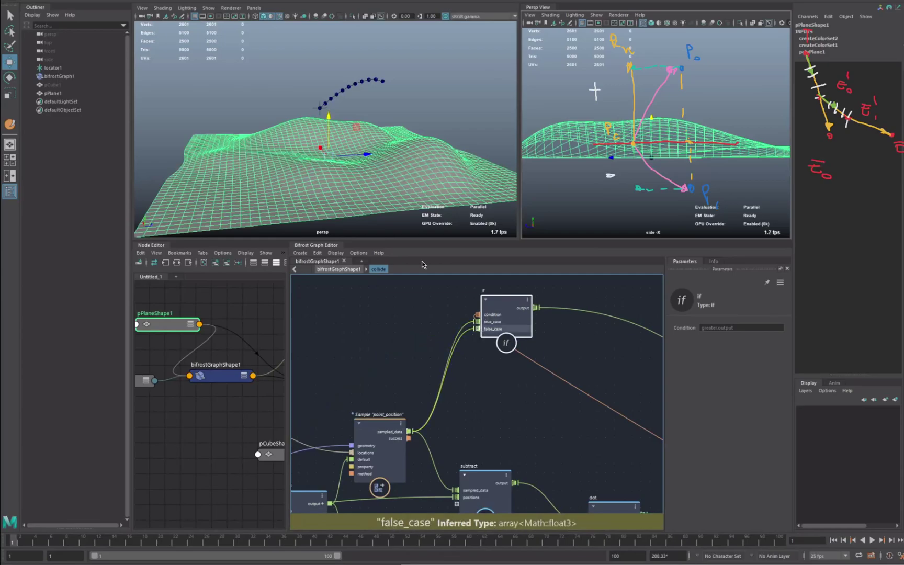
{"action": "left_click_drag", "start_coordinate": [328, 154], "coordinate": [328, 166], "text": "alt"}
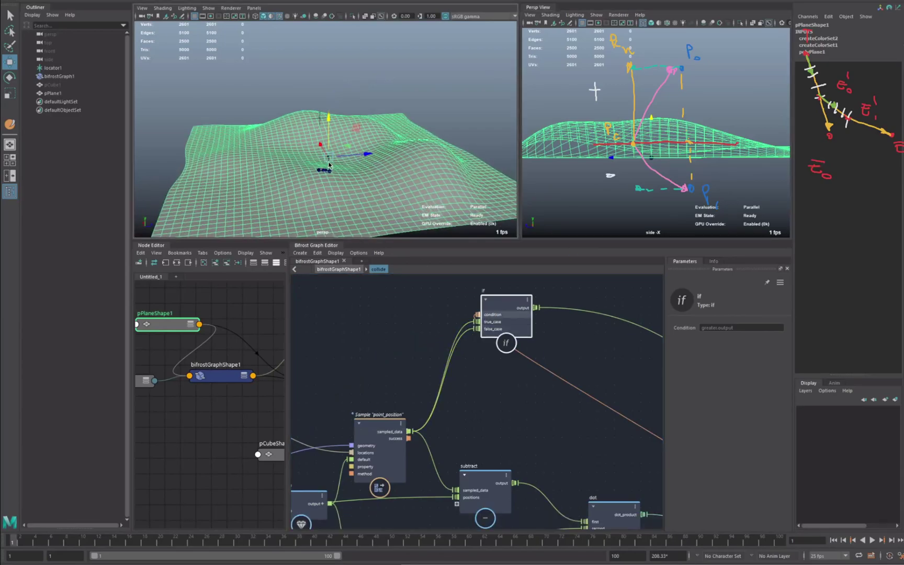
{"action": "middle_click_drag", "start_coordinate": [389, 366], "coordinate": [400, 365], "text": "alt"}
{"action": "key", "text": "ctrl+z"}
- Review the dot and if nodes and move the if node back between the greater node and the output node
{"action": "middle_click_drag", "start_coordinate": [596, 517], "coordinate": [503, 487], "text": "alt"}
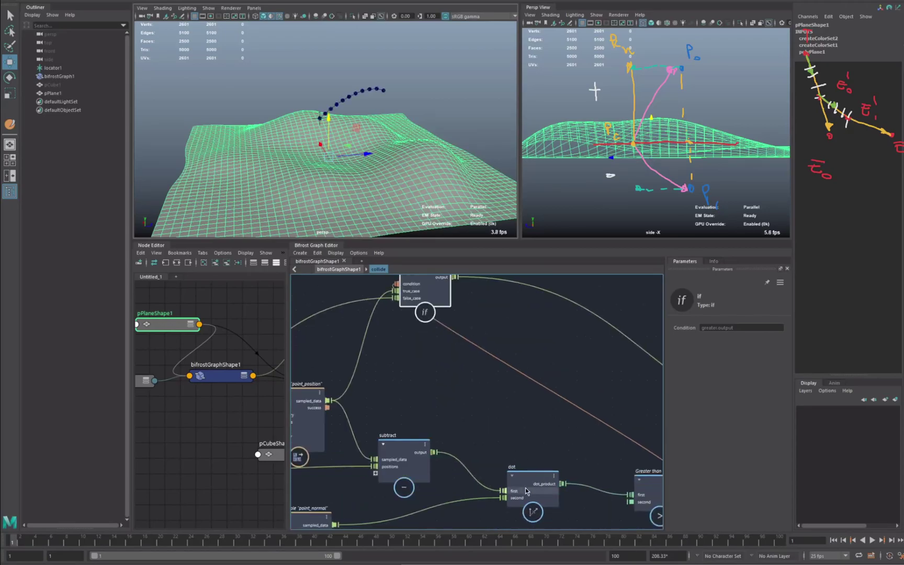
{"action": "left_click", "coordinate": [526, 490]}
{"action": "middle_click_drag", "start_coordinate": [423, 339], "coordinate": [419, 406]}
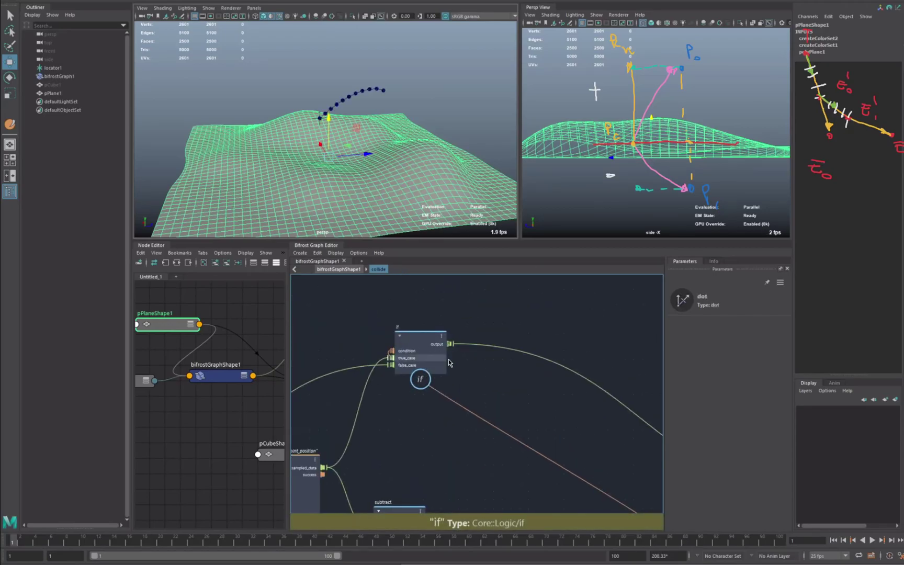
{"action": "left_click", "coordinate": [444, 362]}
{"action": "middle_click_drag", "start_coordinate": [568, 393], "coordinate": [430, 346]}
{"action": "left_click_drag", "start_coordinate": [332, 316], "coordinate": [573, 440]}
{"action": "middle_click_drag", "start_coordinate": [480, 442], "coordinate": [362, 408]}
{"action": "left_click_drag", "start_coordinate": [510, 399], "coordinate": [551, 405]}
{"action": "left_click_drag", "start_coordinate": [441, 407], "coordinate": [460, 418]}
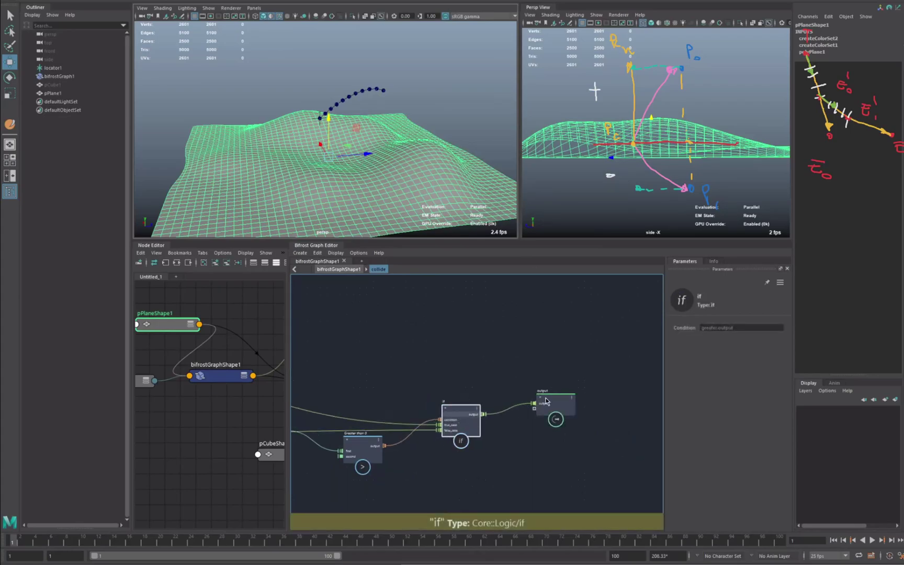
- Return to the bifrostGraphShape1 level and move locator1 down to the plane, at about X -8.9, Y 1, Z 3.7
{"action": "left_click", "coordinate": [338, 269]}
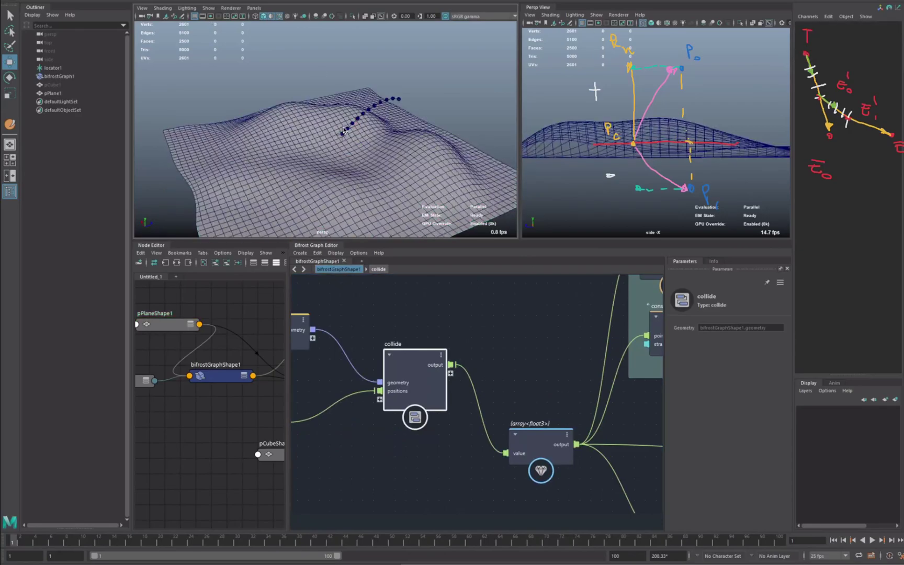
{"action": "left_click", "coordinate": [343, 129]}
{"action": "left_click_drag", "start_coordinate": [343, 129], "coordinate": [339, 117], "text": "alt"}
{"action": "left_click_drag", "start_coordinate": [339, 115], "coordinate": [262, 197]}
{"action": "left_click_drag", "start_coordinate": [312, 213], "coordinate": [341, 186], "text": "alt"}
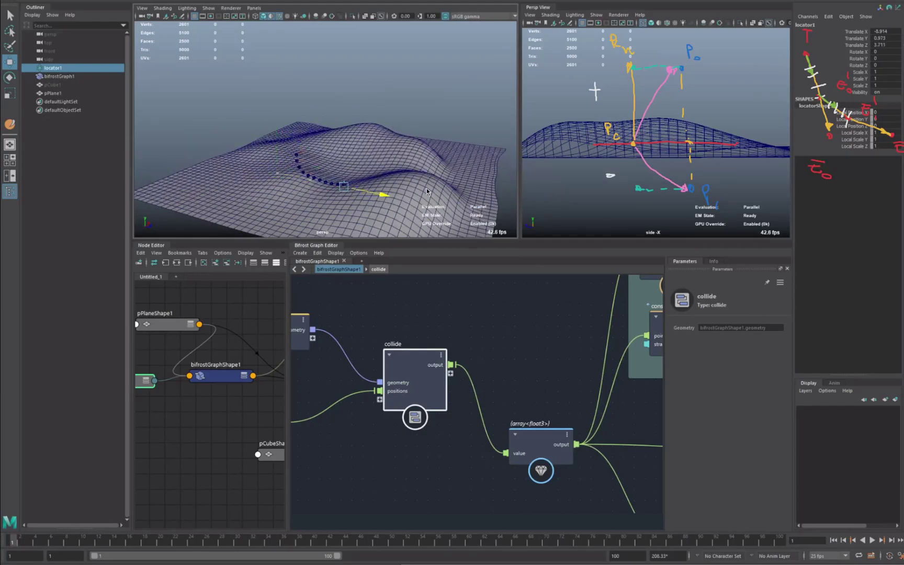
- Test the collision by sliding locator1 along Z to about 15.6 and over to about X 11.7, Z -2.6
{"action": "right_click_drag", "start_coordinate": [660, 139], "coordinate": [604, 140], "text": "alt"}
{"action": "middle_click_drag", "start_coordinate": [608, 133], "coordinate": [604, 141], "text": "alt"}
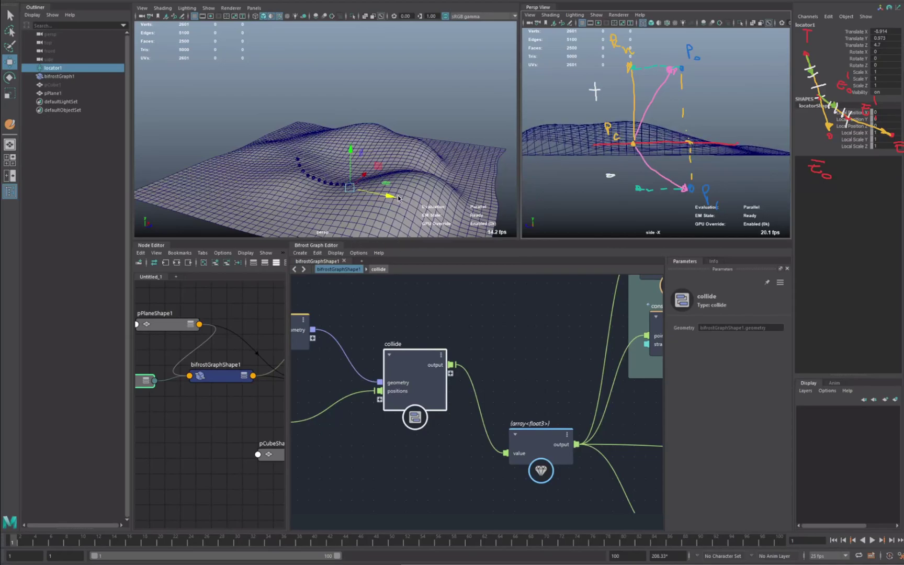
{"action": "left_click_drag", "start_coordinate": [396, 196], "coordinate": [464, 213]}
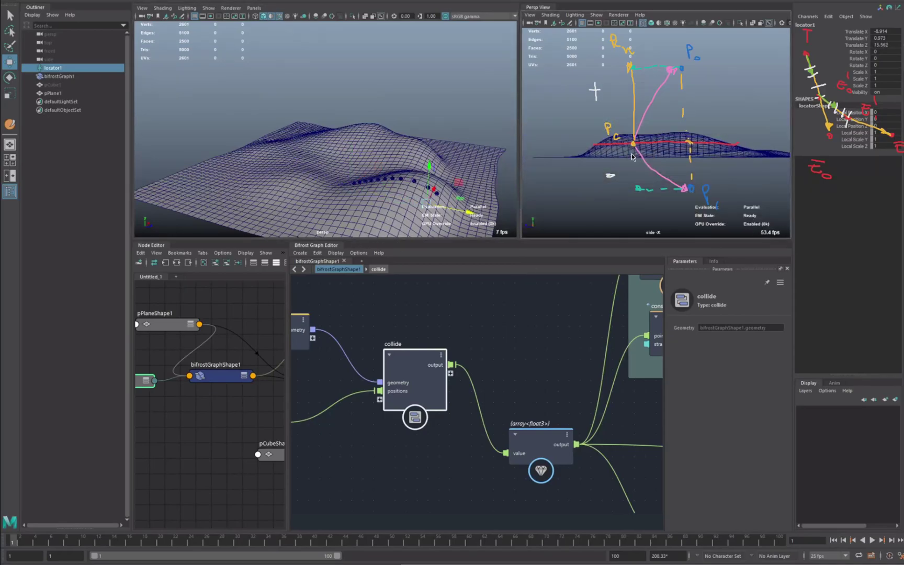
{"action": "left_click_drag", "start_coordinate": [412, 184], "coordinate": [445, 194], "text": "alt"}
{"action": "key", "text": "Escape"}
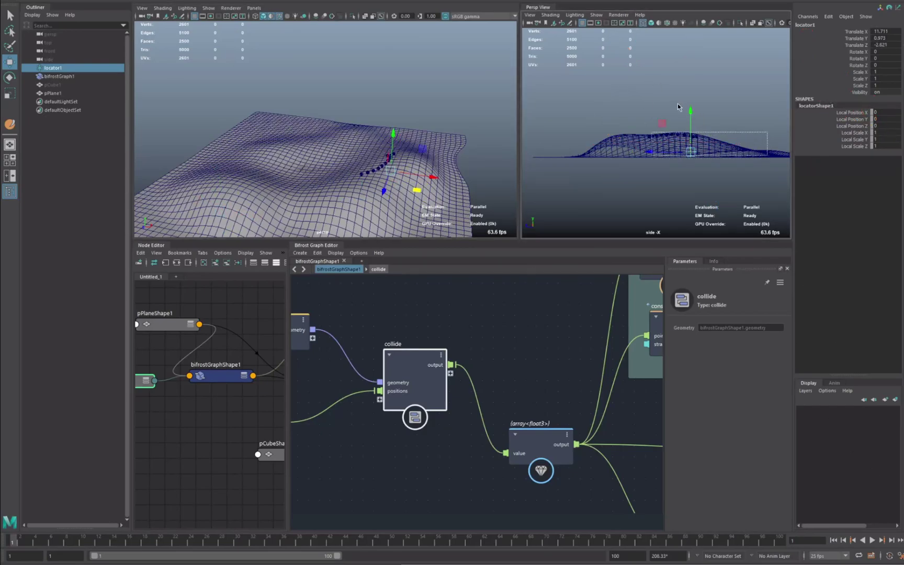
- Frame the chain in the side view and move locator1 across the plane to about X 2.7, Z 7.4
{"action": "left_click", "coordinate": [689, 111]}
{"action": "scroll", "coordinate": [715, 122], "scroll_direction": "up", "scroll_amount": 5}
{"action": "middle_click_drag", "start_coordinate": [725, 113], "coordinate": [700, 110], "text": "alt"}
{"action": "left_click", "coordinate": [48, 68]}
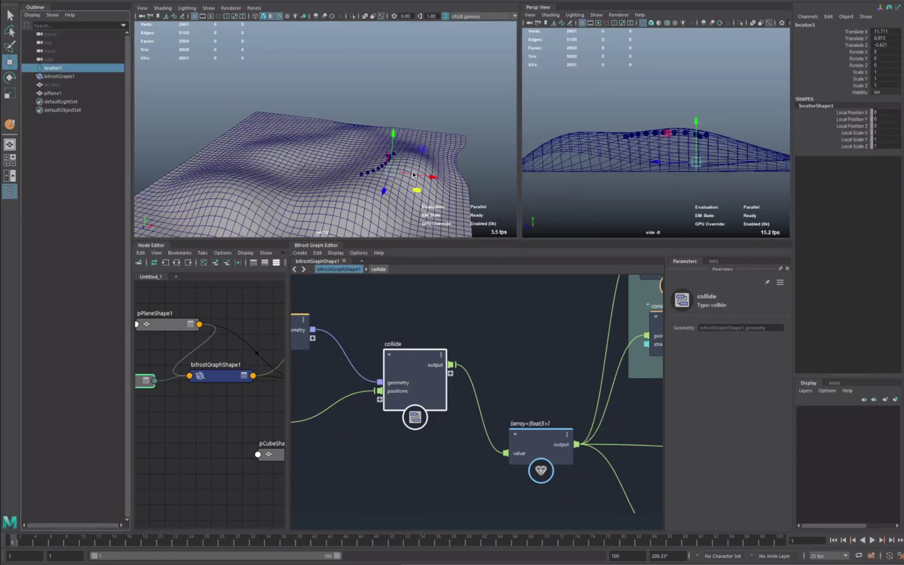
{"action": "left_click_drag", "start_coordinate": [422, 187], "coordinate": [377, 146]}
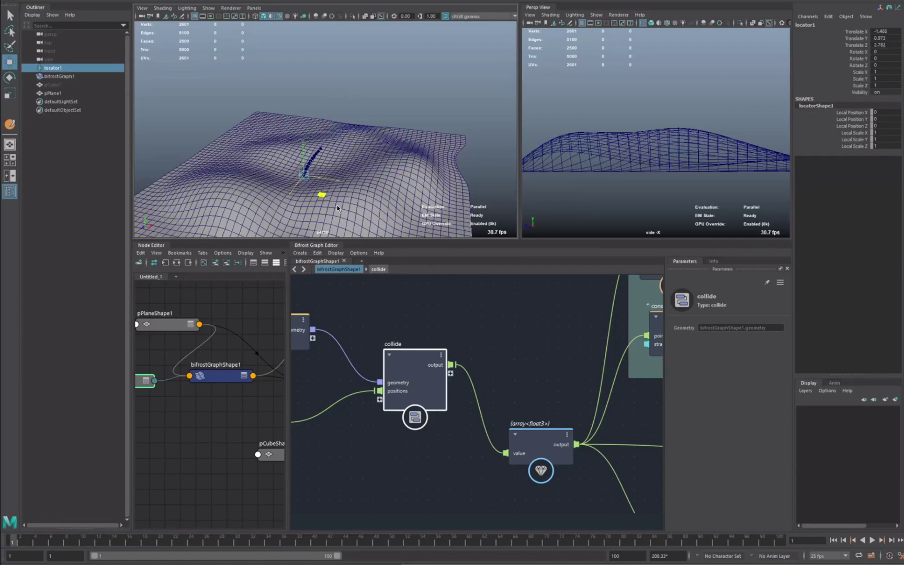
{"action": "left_click_drag", "start_coordinate": [337, 206], "coordinate": [338, 213]}
{"action": "scroll", "coordinate": [624, 131], "scroll_direction": "down", "scroll_amount": 2}
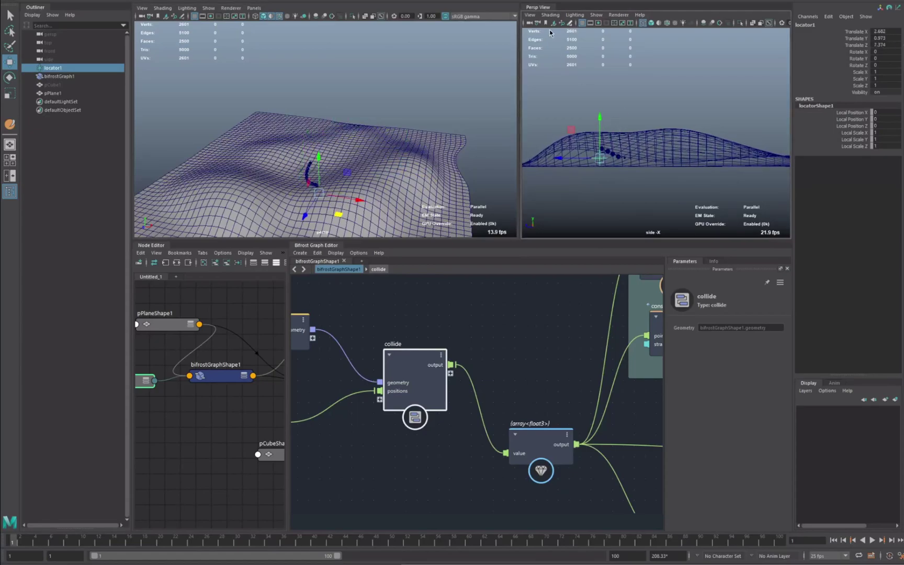
- Open the side camera's attributes, set its far clip plane to 10000, and return to the channel display
{"action": "left_click", "coordinate": [536, 23]}
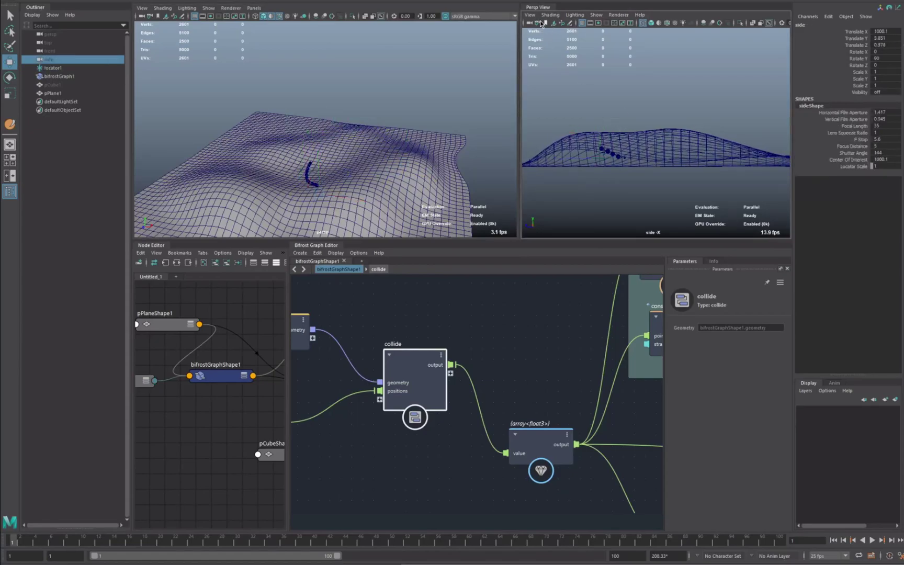
{"action": "left_click", "coordinate": [539, 24]}
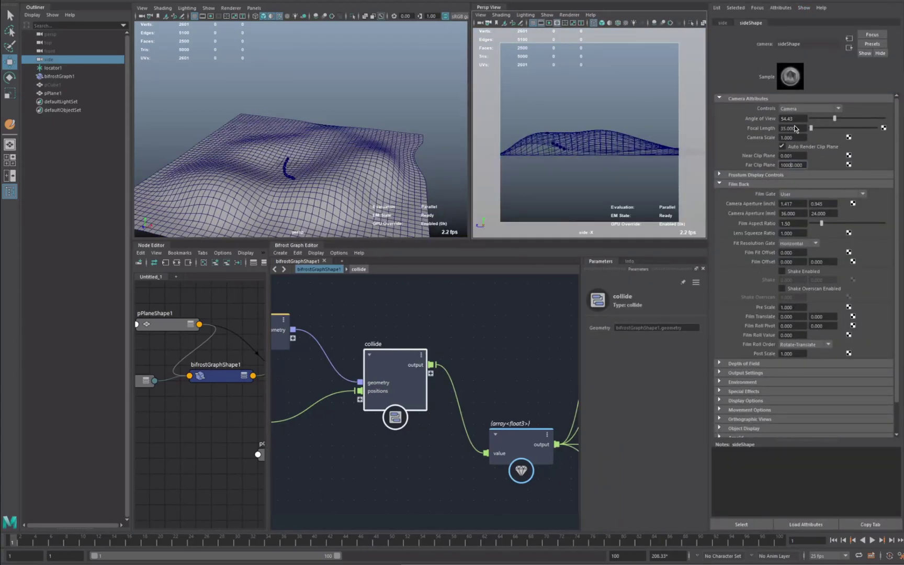
{"action": "key", "text": "Return"}
{"action": "left_click", "coordinate": [540, 24]}
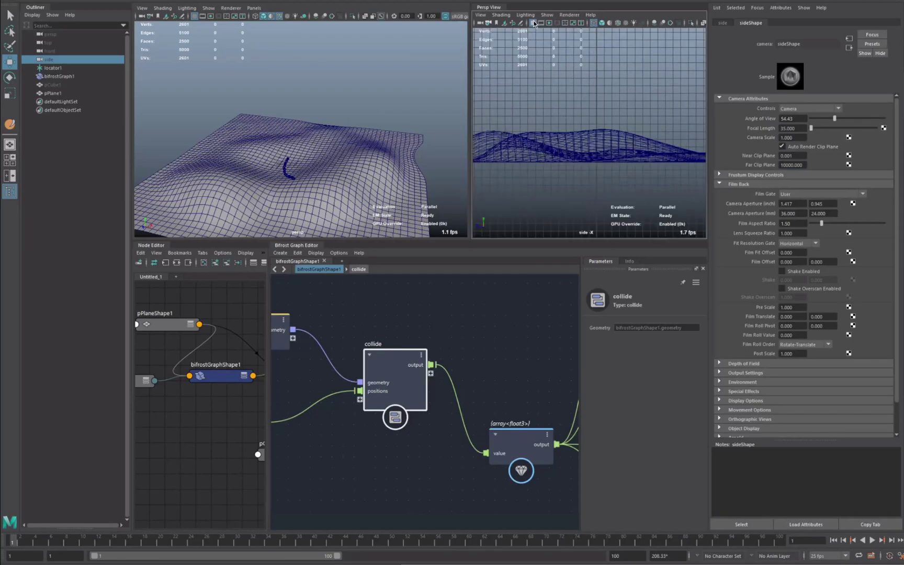
{"action": "key", "text": "ctrl+a"}
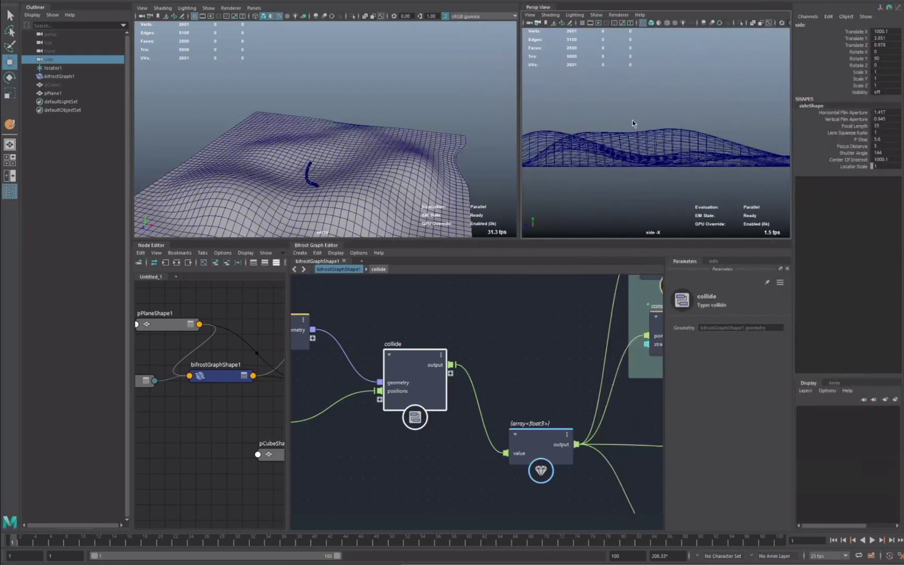
- Recentre the side view and move locator1 over the terrain to about X -18.2, Y 4.4, Z 5.4
{"action": "middle_click_drag", "start_coordinate": [654, 108], "coordinate": [682, 111], "text": "alt"}
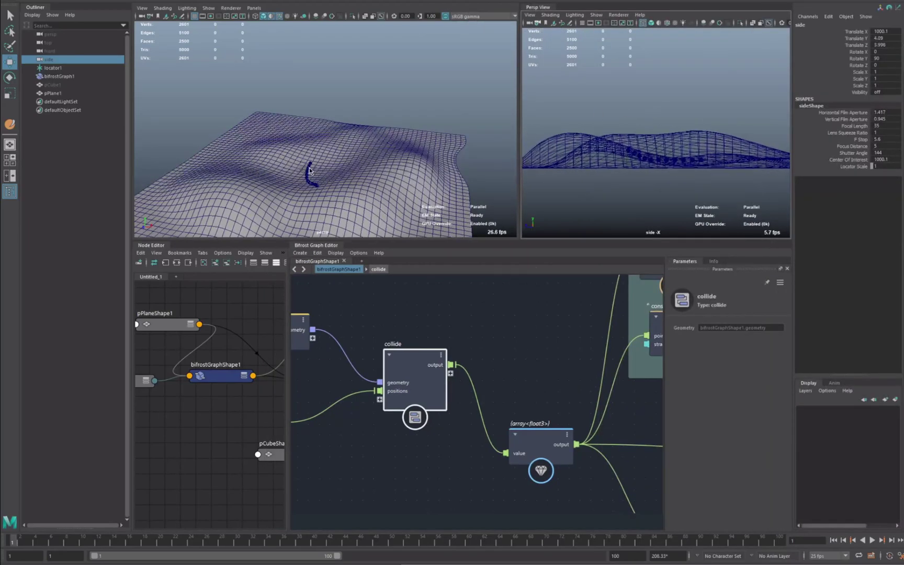
{"action": "left_click", "coordinate": [52, 68]}
{"action": "left_click_drag", "start_coordinate": [339, 214], "coordinate": [377, 144]}
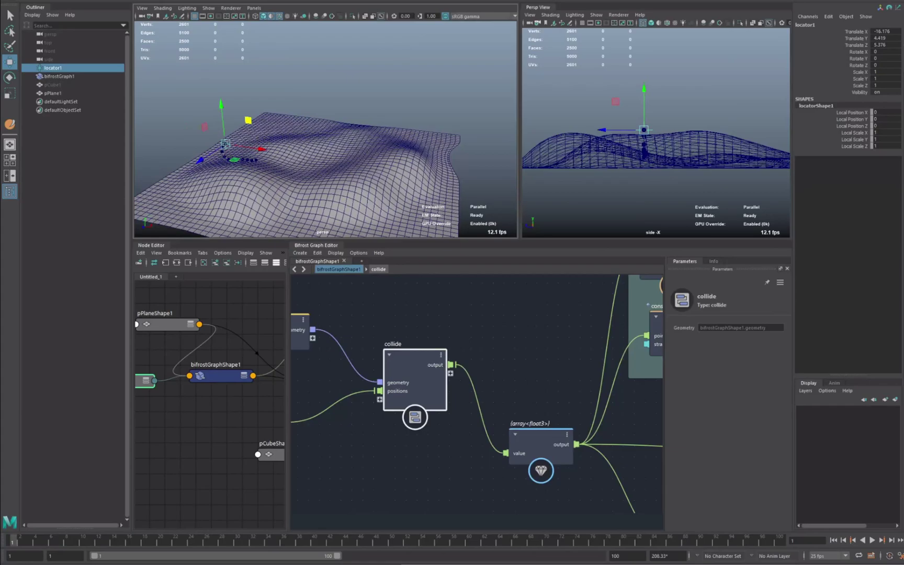